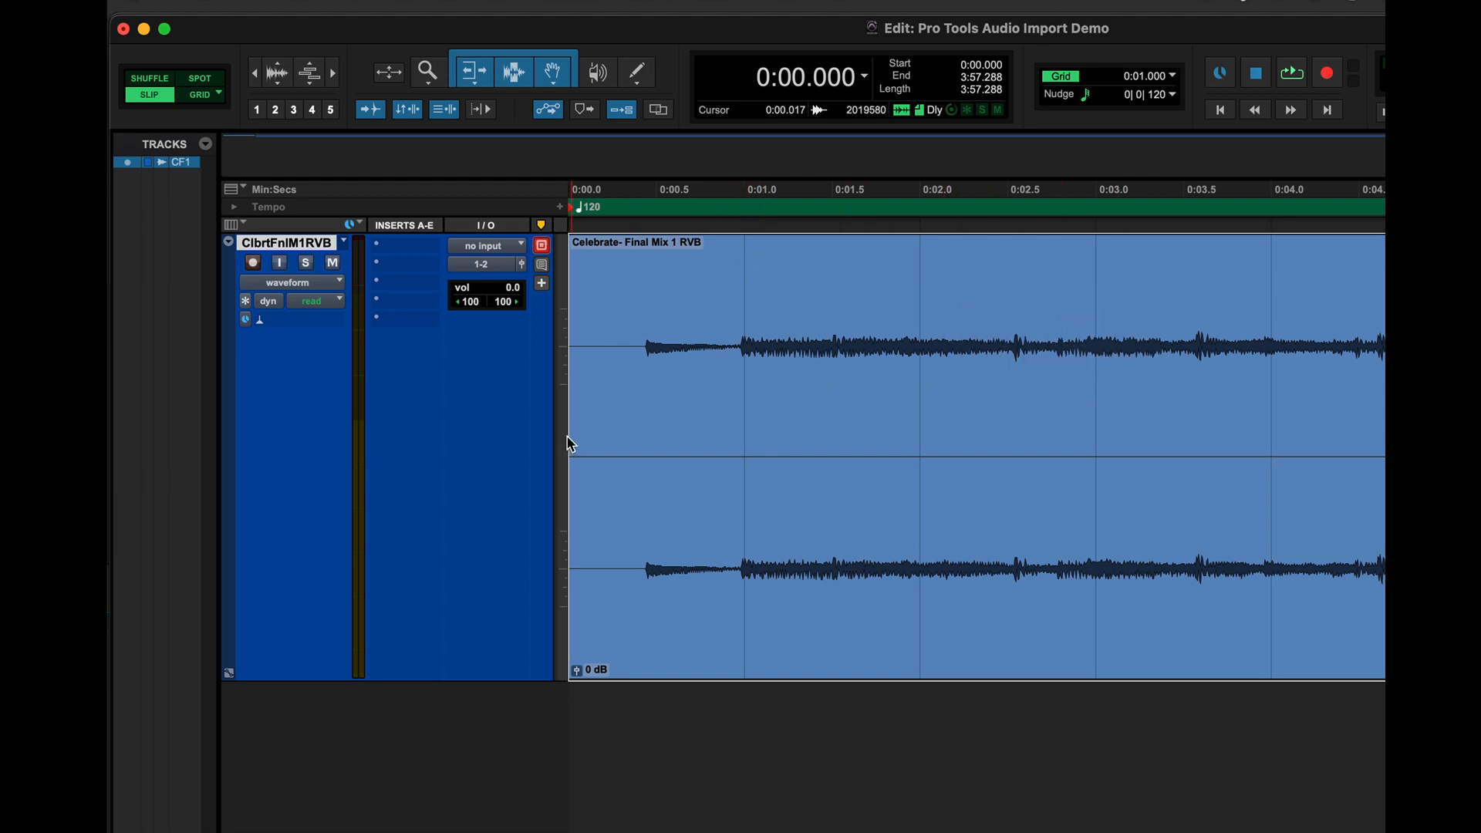
- Trim the clip's start edge in Slip mode, then drag it again with Grid mode switched on
{"action": "left_click_drag", "start_coordinate": [569, 439], "coordinate": [804, 387]}
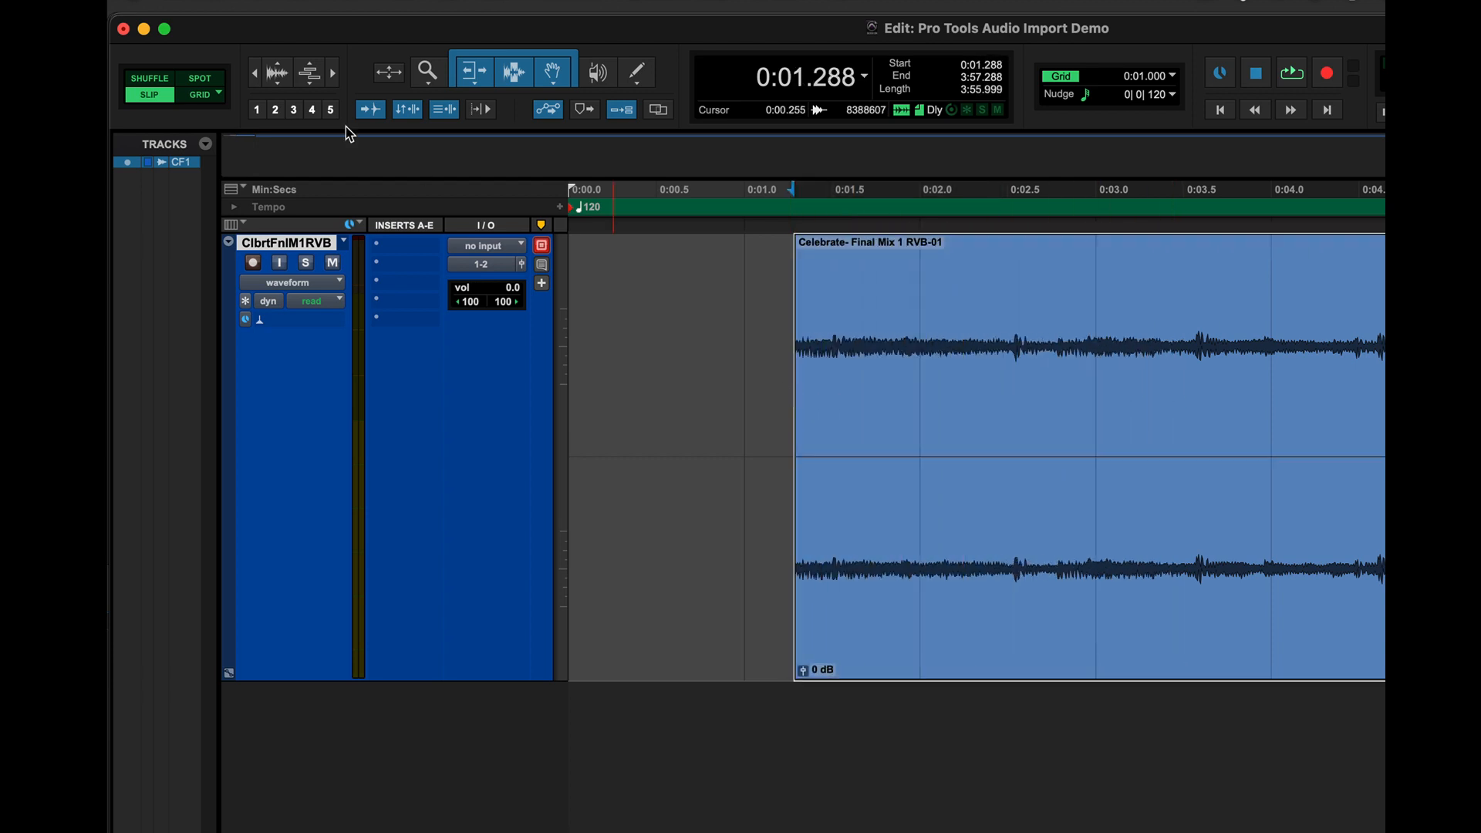
{"action": "left_click", "coordinate": [196, 94]}
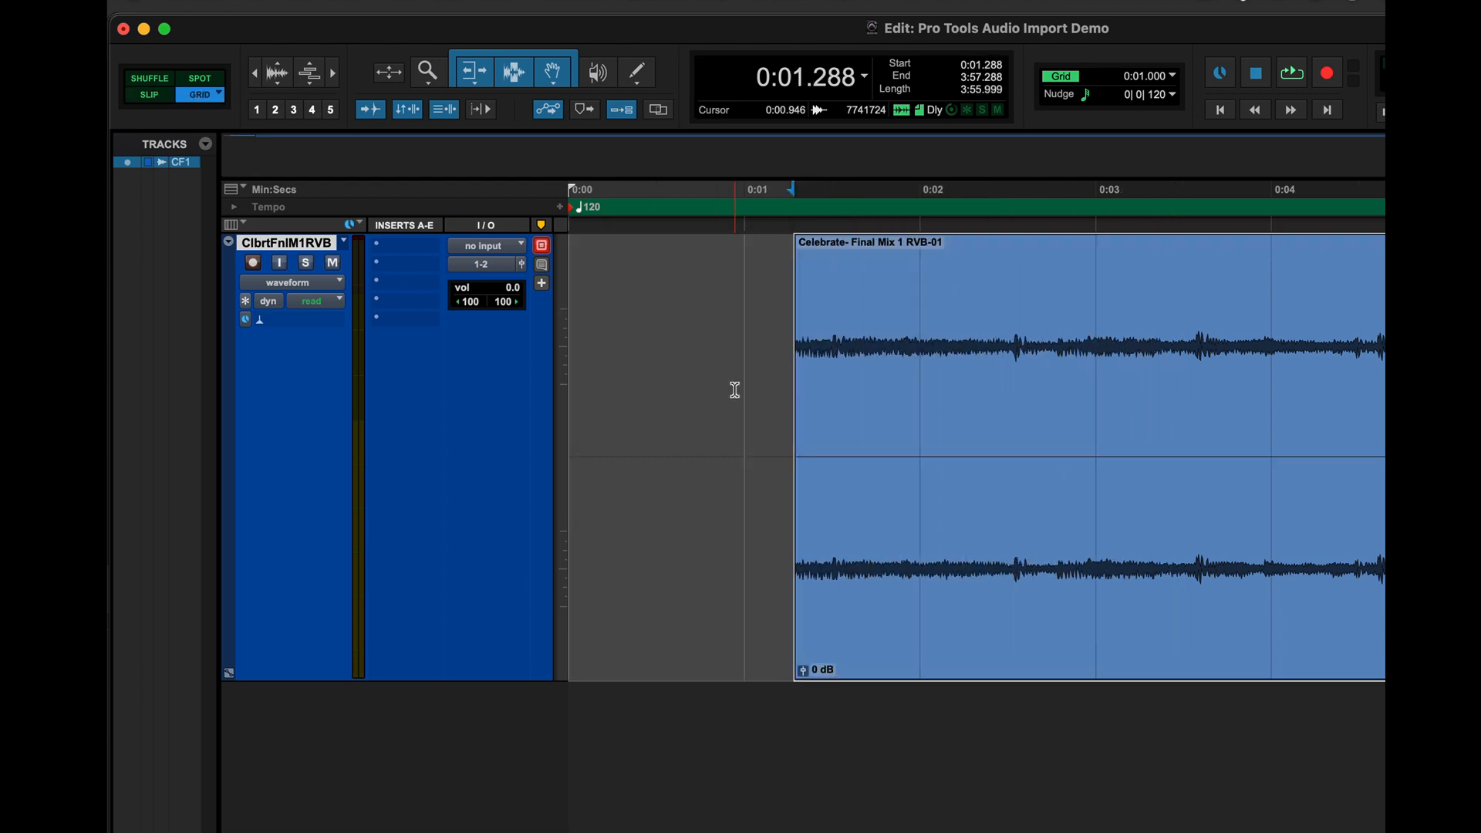
{"action": "left_click_drag", "start_coordinate": [804, 411], "coordinate": [650, 365]}
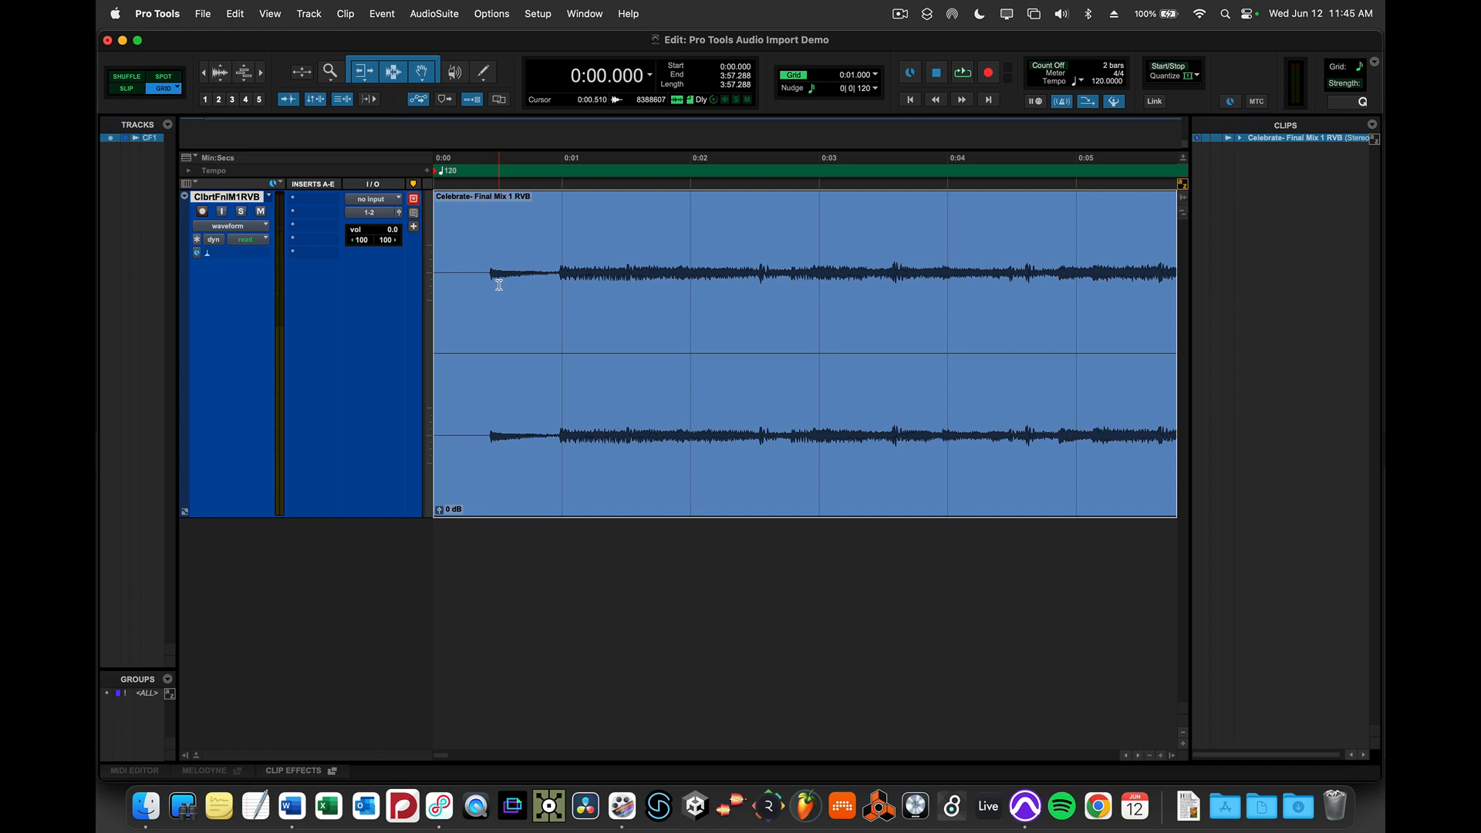
{"action": "left_click", "coordinate": [127, 88]}
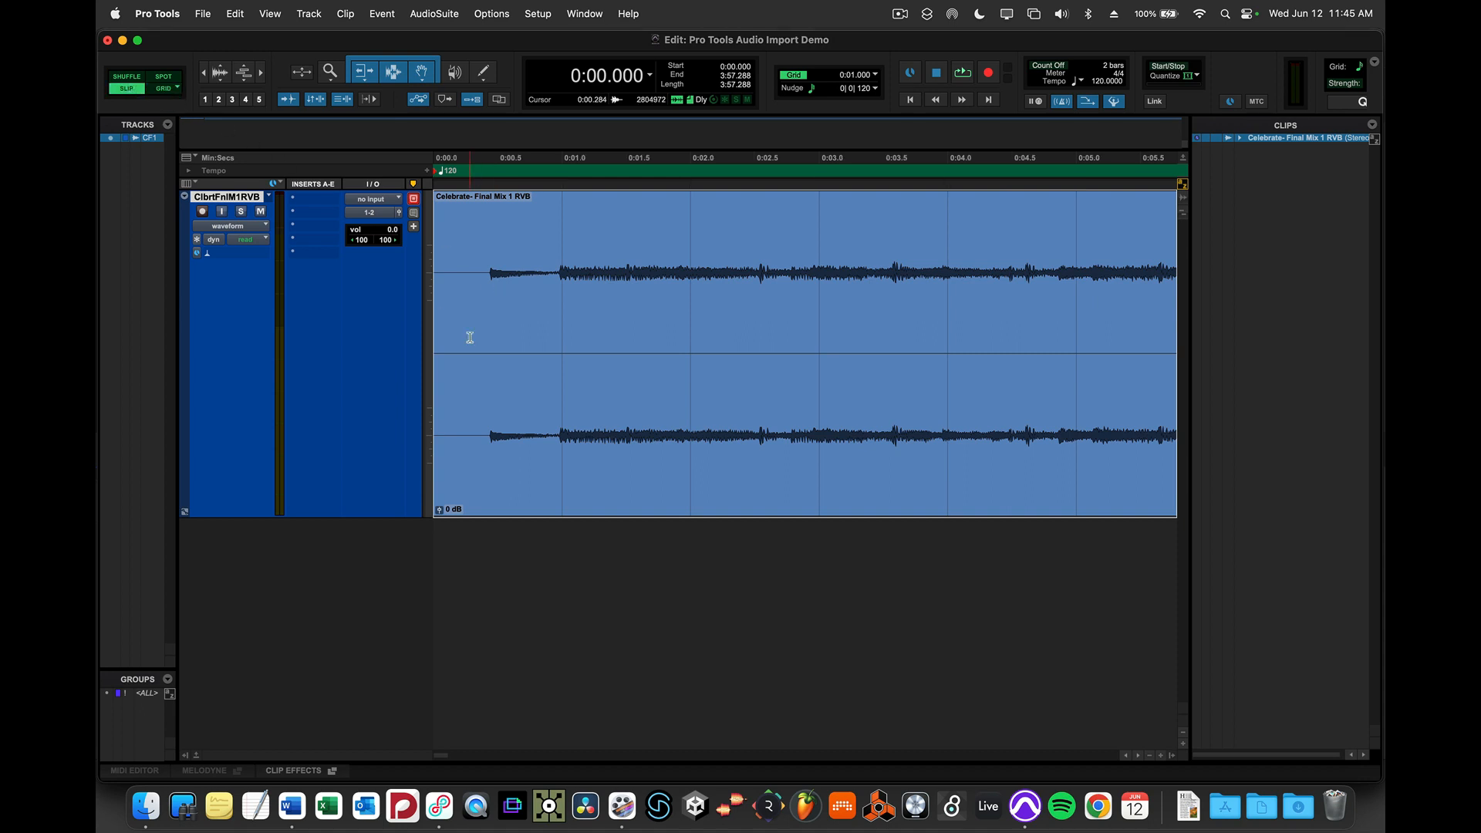
{"action": "left_click", "coordinate": [650, 78]}
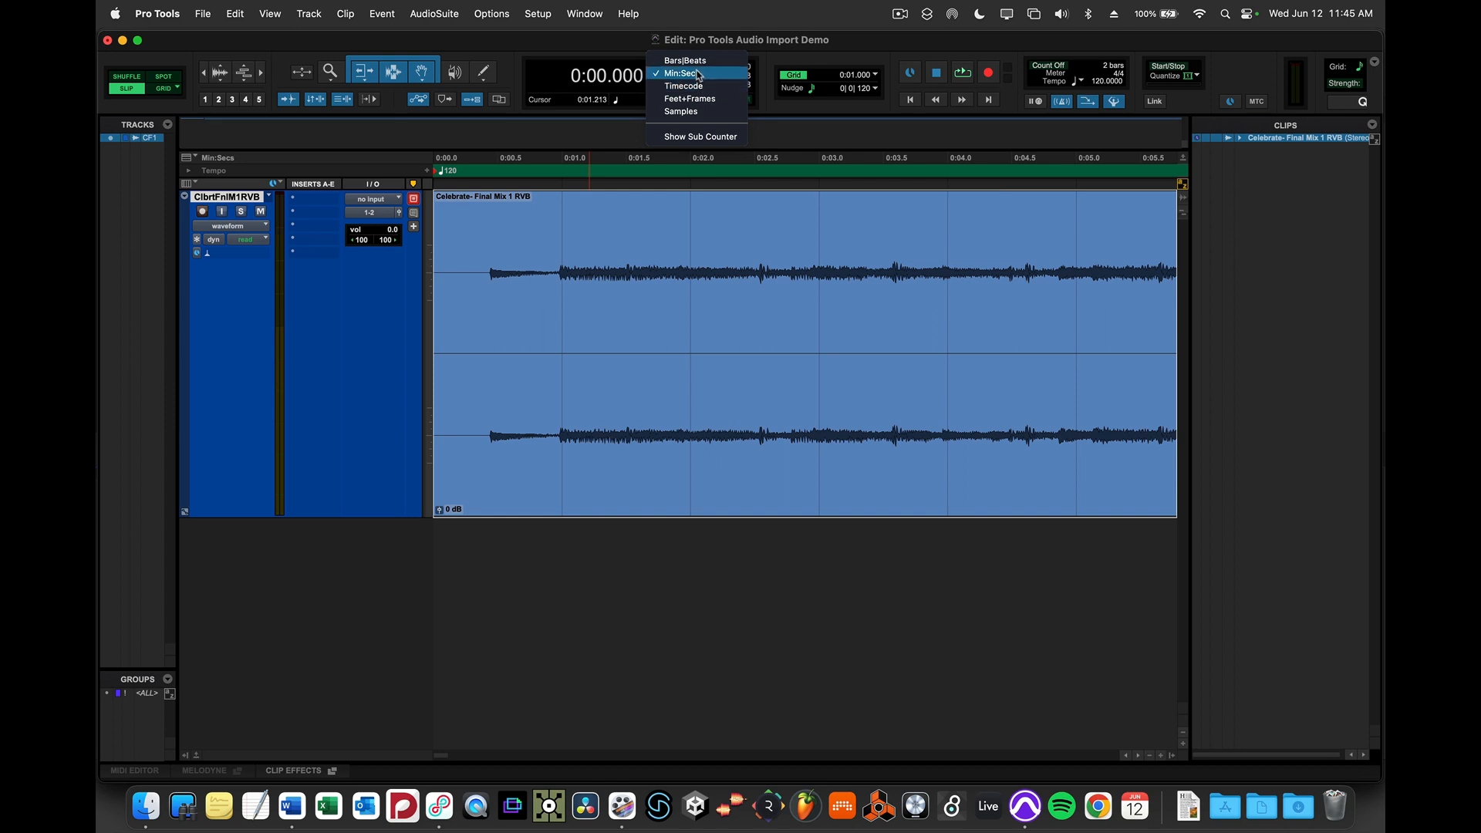
{"action": "left_click", "coordinate": [441, 347]}
{"action": "mouse_move", "coordinate": [440, 337]}
{"action": "left_mouse_down"}
{"action": "mouse_move", "coordinate": [686, 332]}
{"action": "mouse_move", "coordinate": [414, 330]}
{"action": "left_mouse_up"}
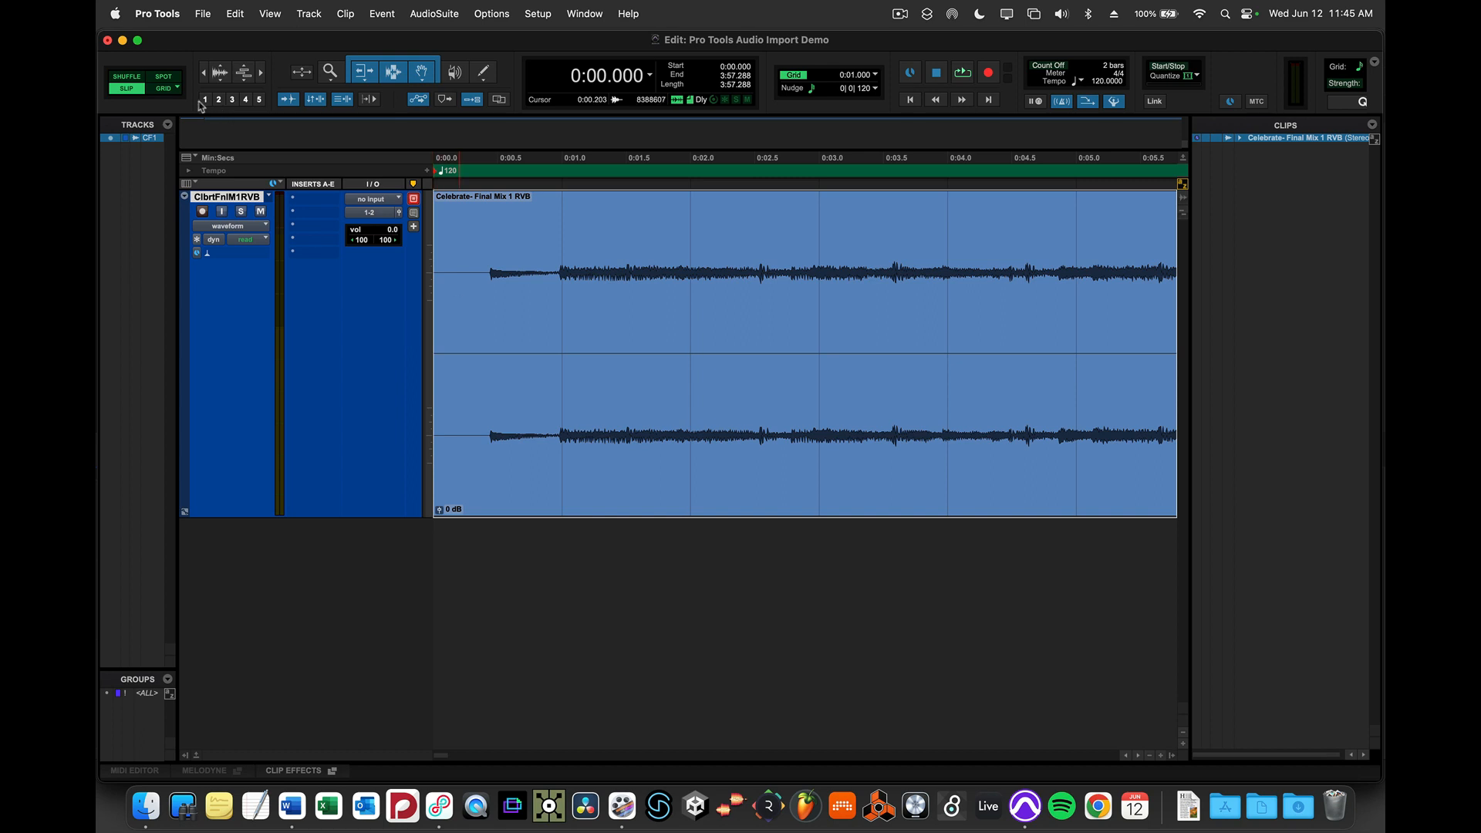
- Switch the edit mode to Grid and set the grid value to 1 msec
{"action": "left_click", "coordinate": [158, 89]}
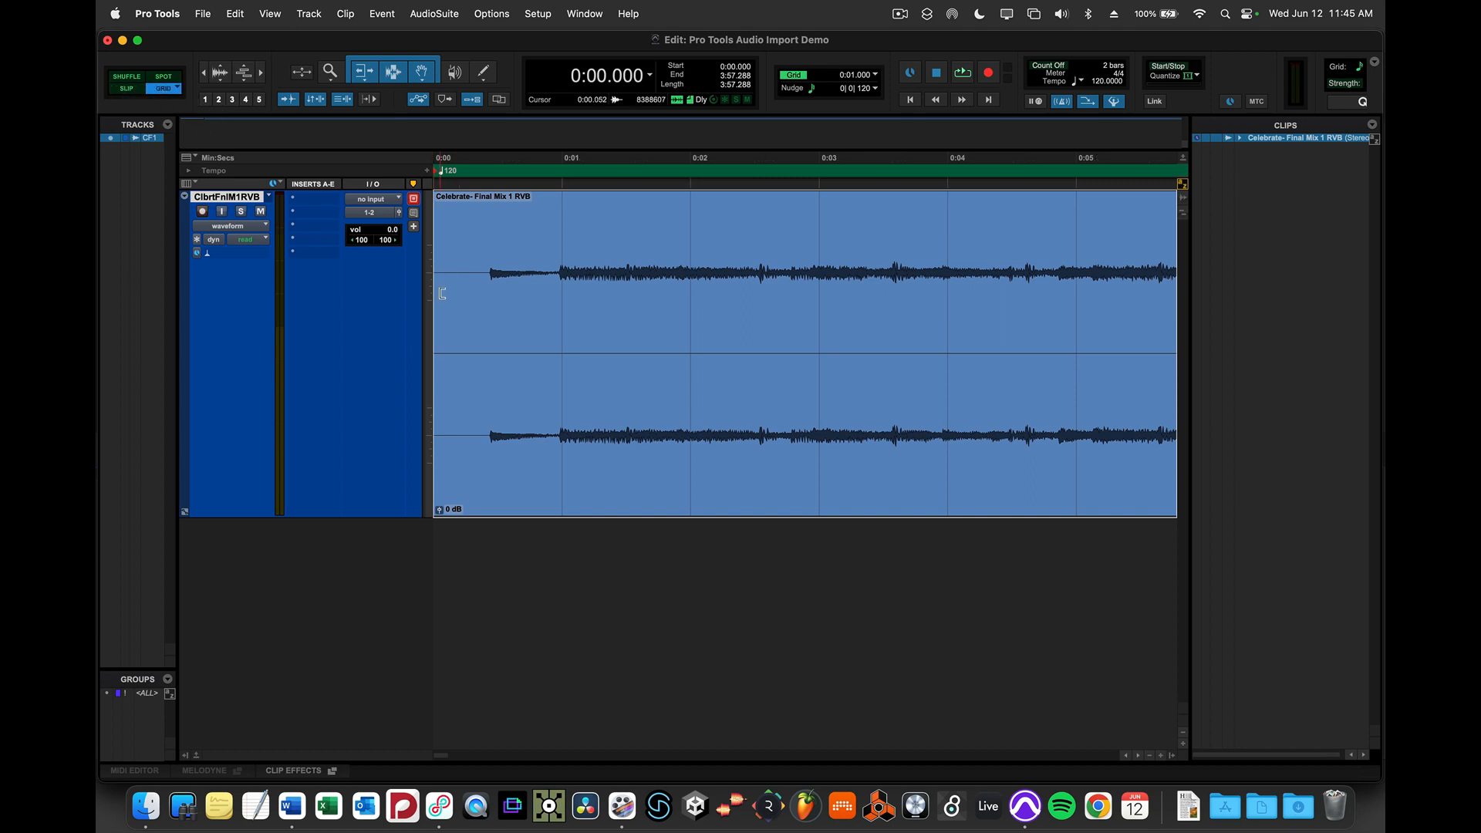
{"action": "mouse_move", "coordinate": [442, 293]}
{"action": "left_mouse_down"}
{"action": "mouse_move", "coordinate": [823, 320]}
{"action": "mouse_move", "coordinate": [458, 292]}
{"action": "left_mouse_up"}
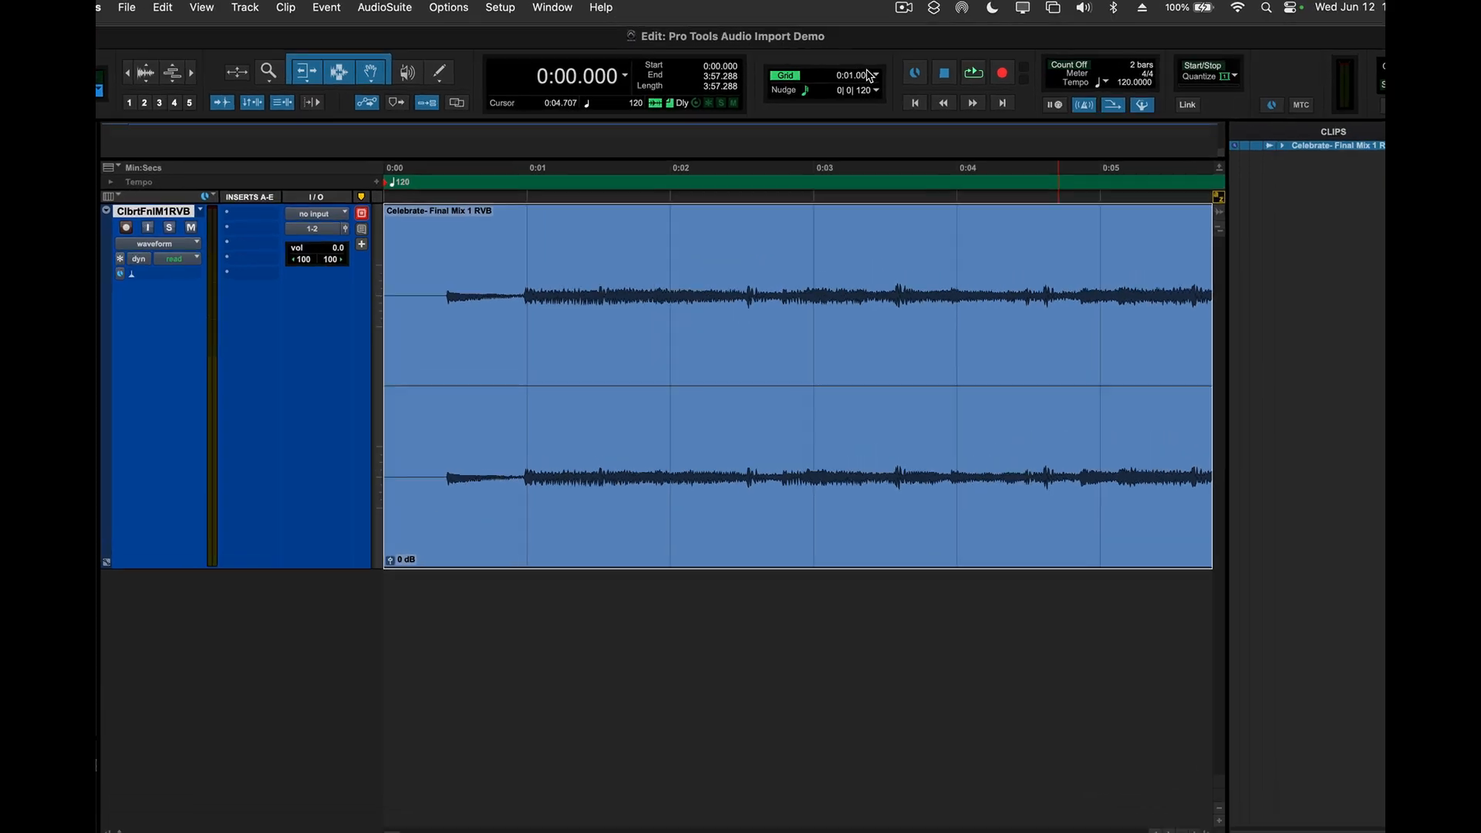
{"action": "left_click", "coordinate": [875, 75]}
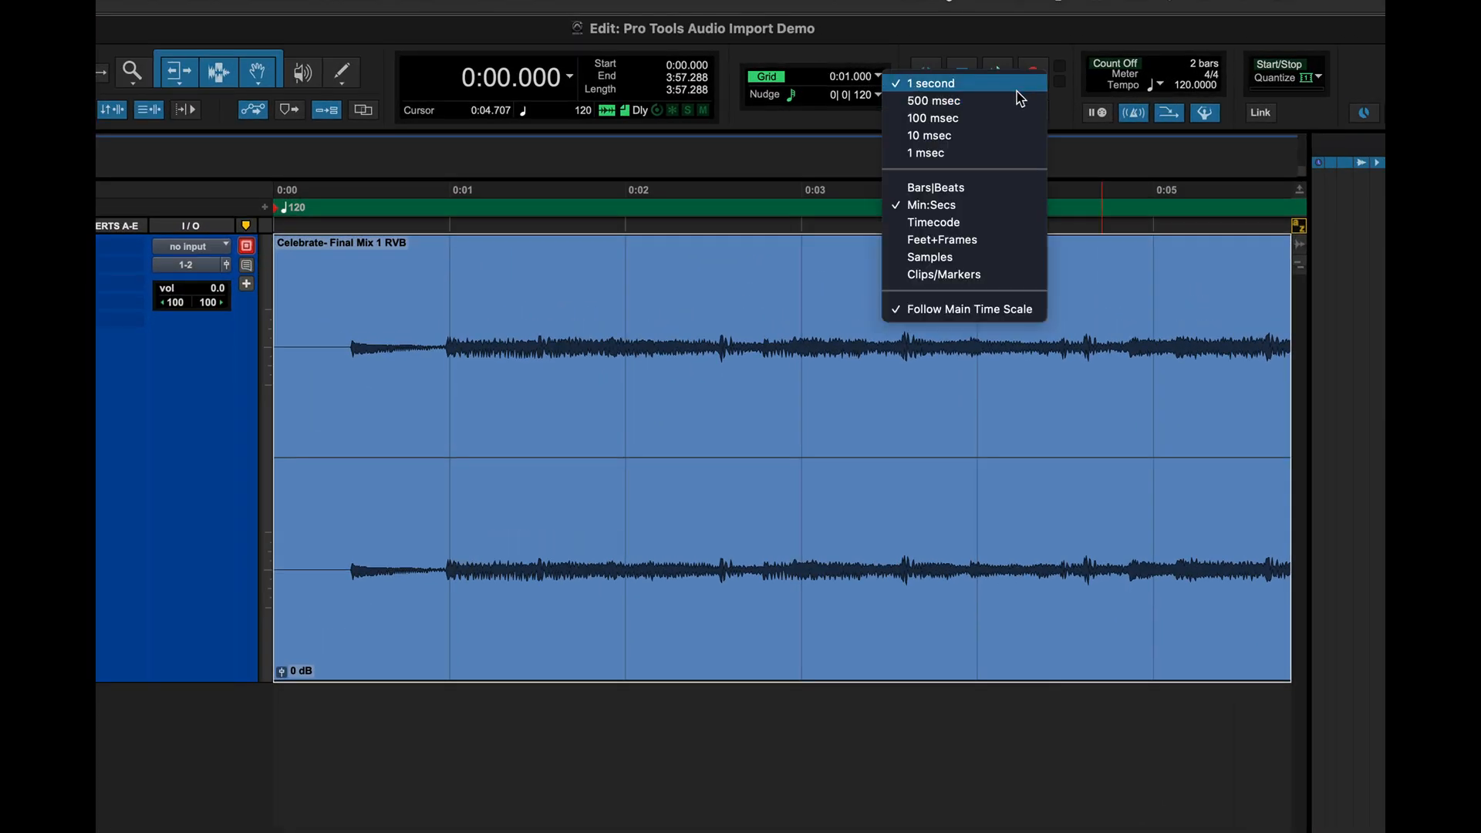
{"action": "left_click", "coordinate": [964, 153]}
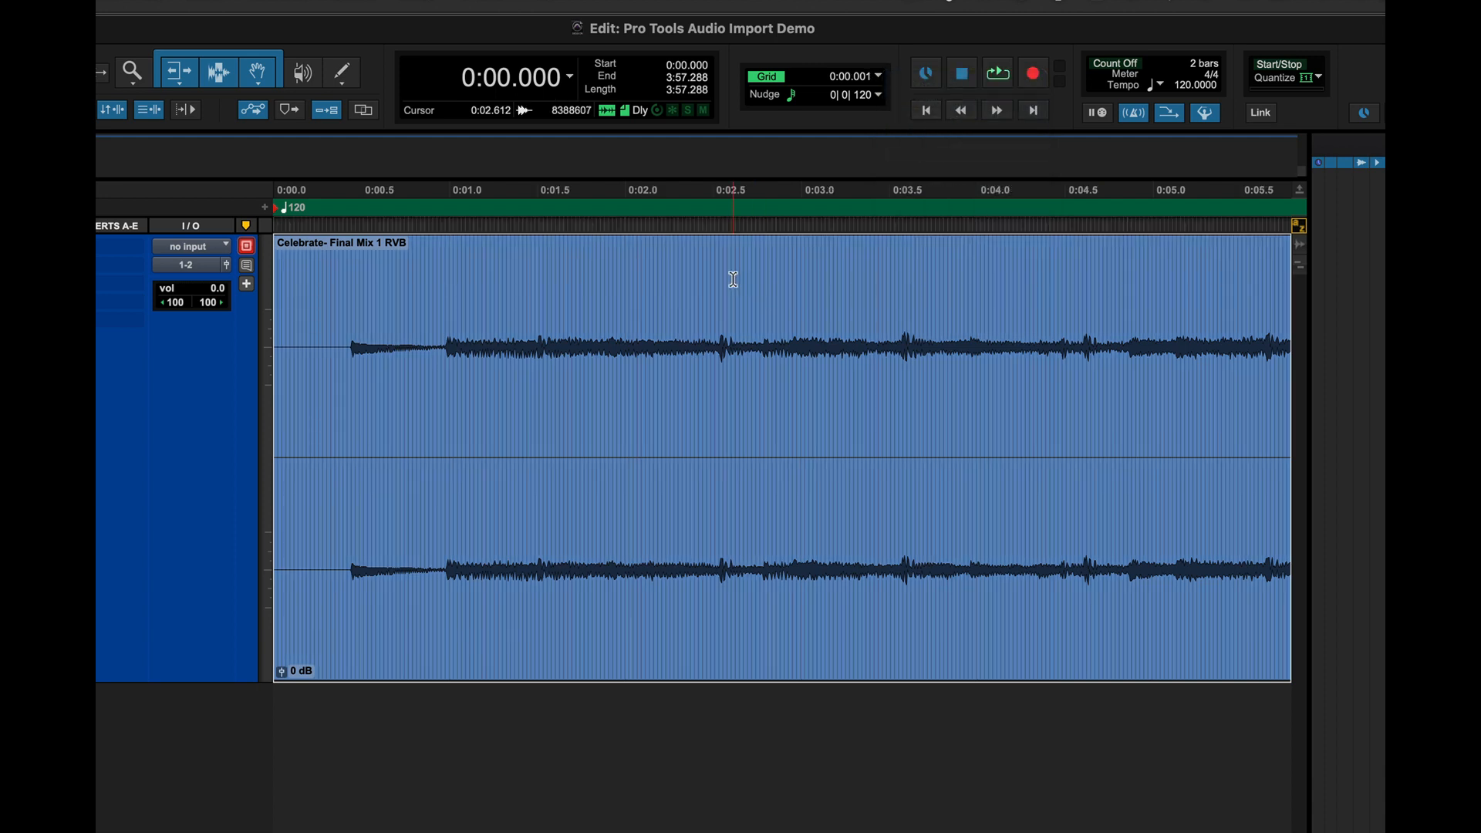
- Select a range in the middle of the clip and change the main time scale to Bars|Beats
{"action": "left_click_drag", "start_coordinate": [679, 274], "coordinate": [885, 298]}
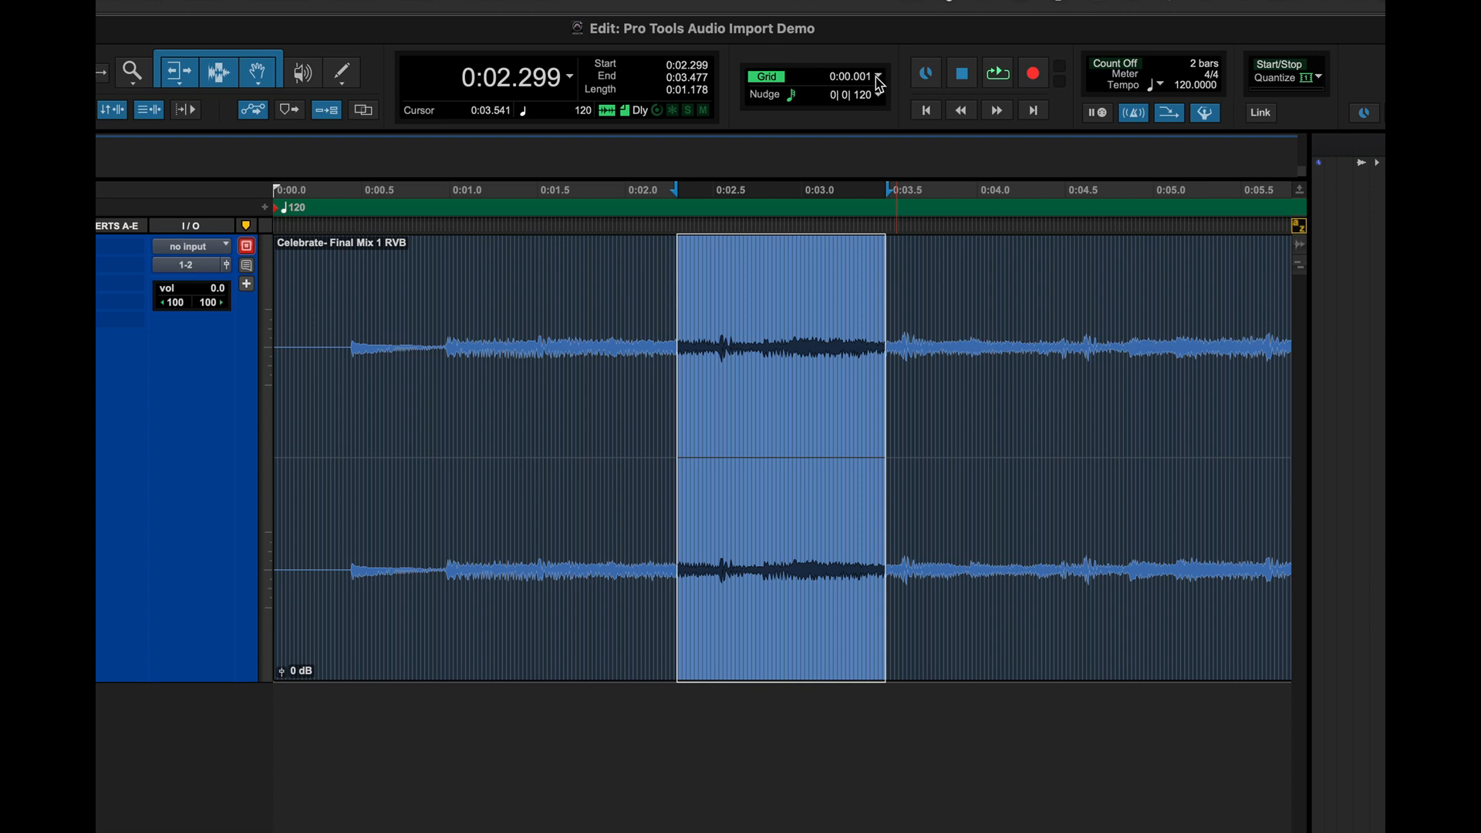
{"action": "left_click", "coordinate": [569, 77]}
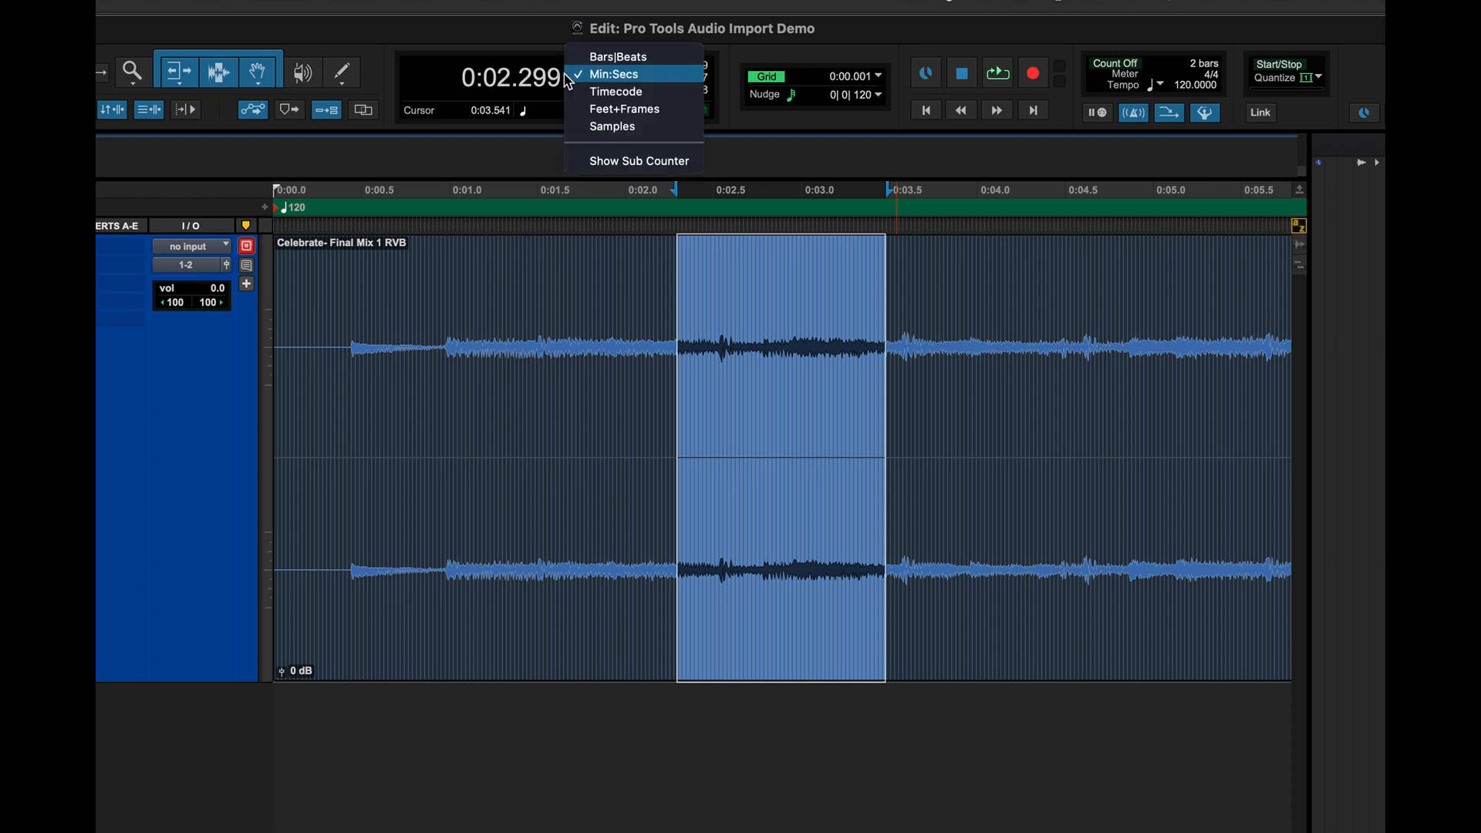
{"action": "left_click", "coordinate": [592, 56]}
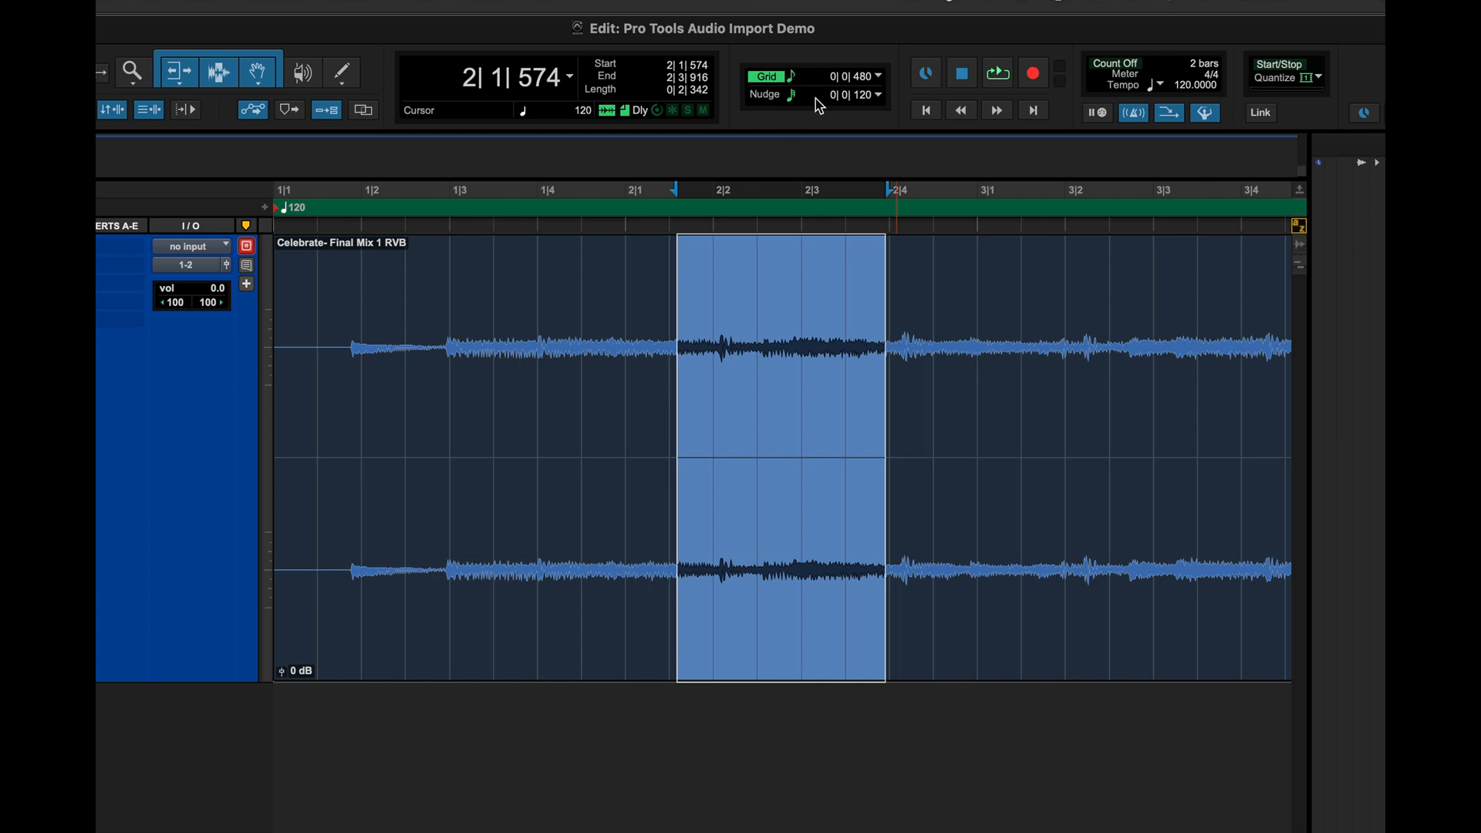
- Set the grid value to 1/16 note
{"action": "left_click", "coordinate": [880, 77]}
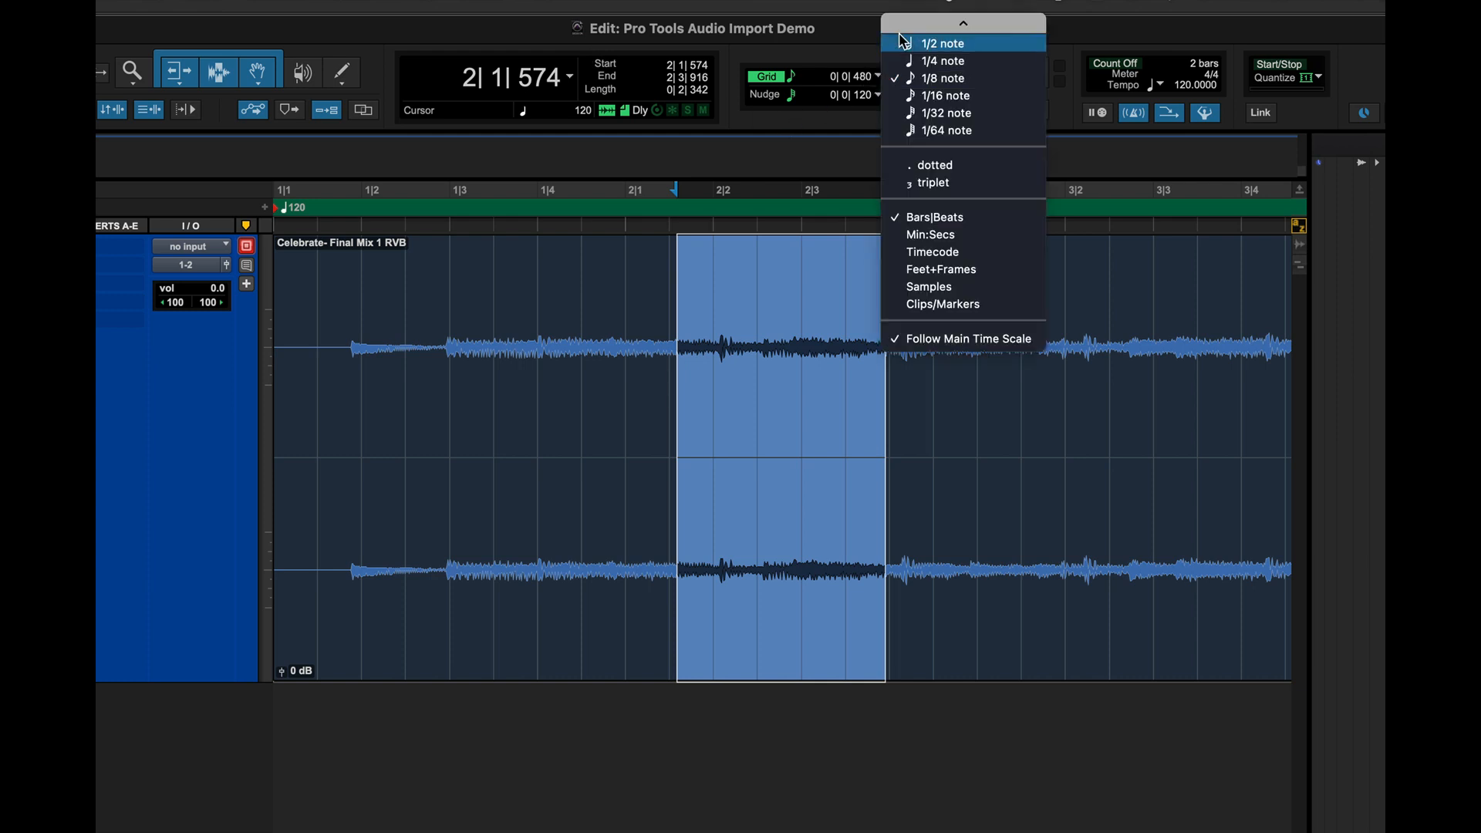
{"action": "left_click", "coordinate": [944, 95]}
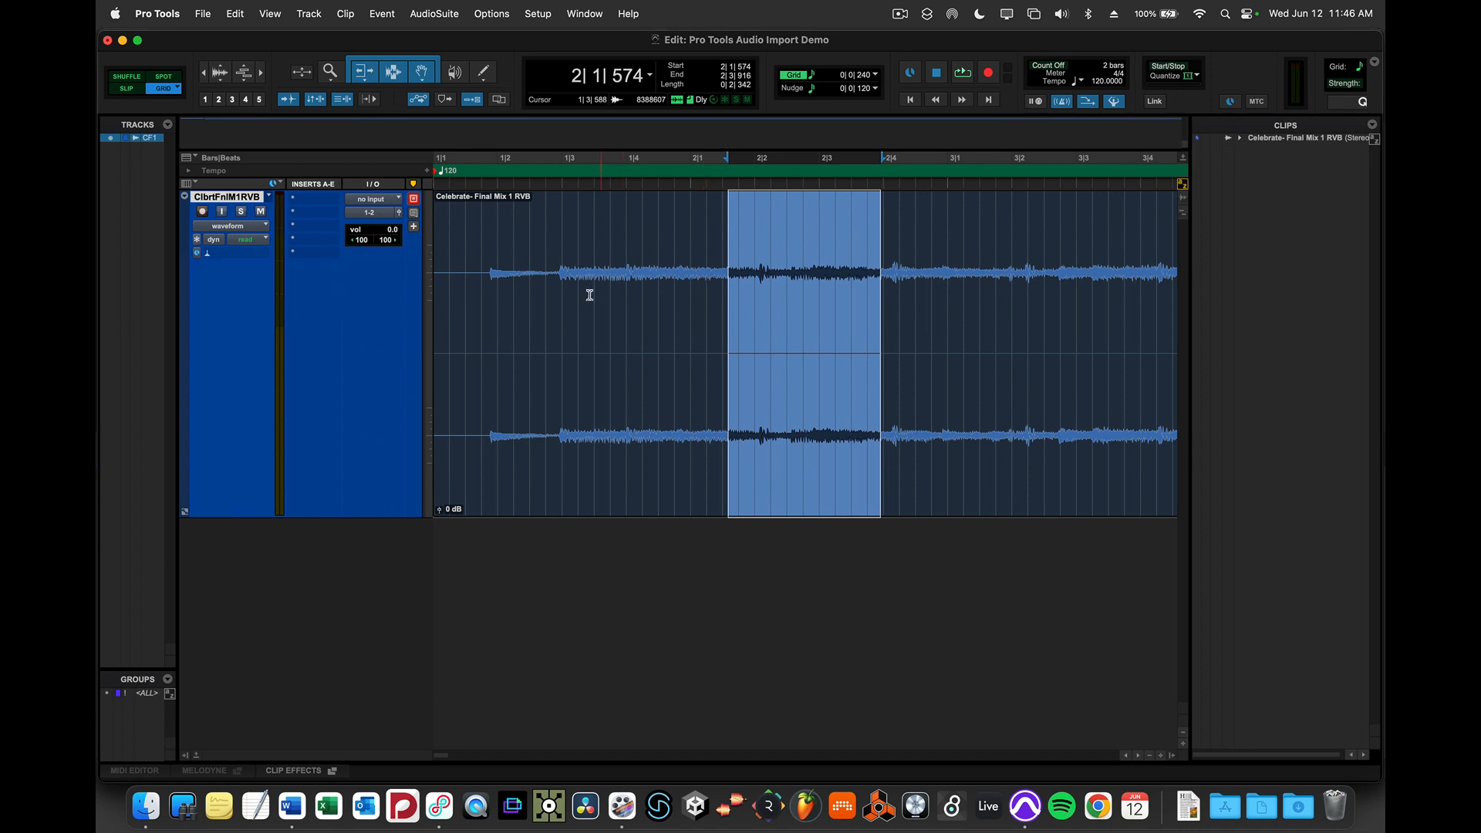
- Place the cursor and make trial selections in the clip to check how they snap to the grid
{"action": "left_click", "coordinate": [548, 306]}
{"action": "left_click", "coordinate": [563, 300]}
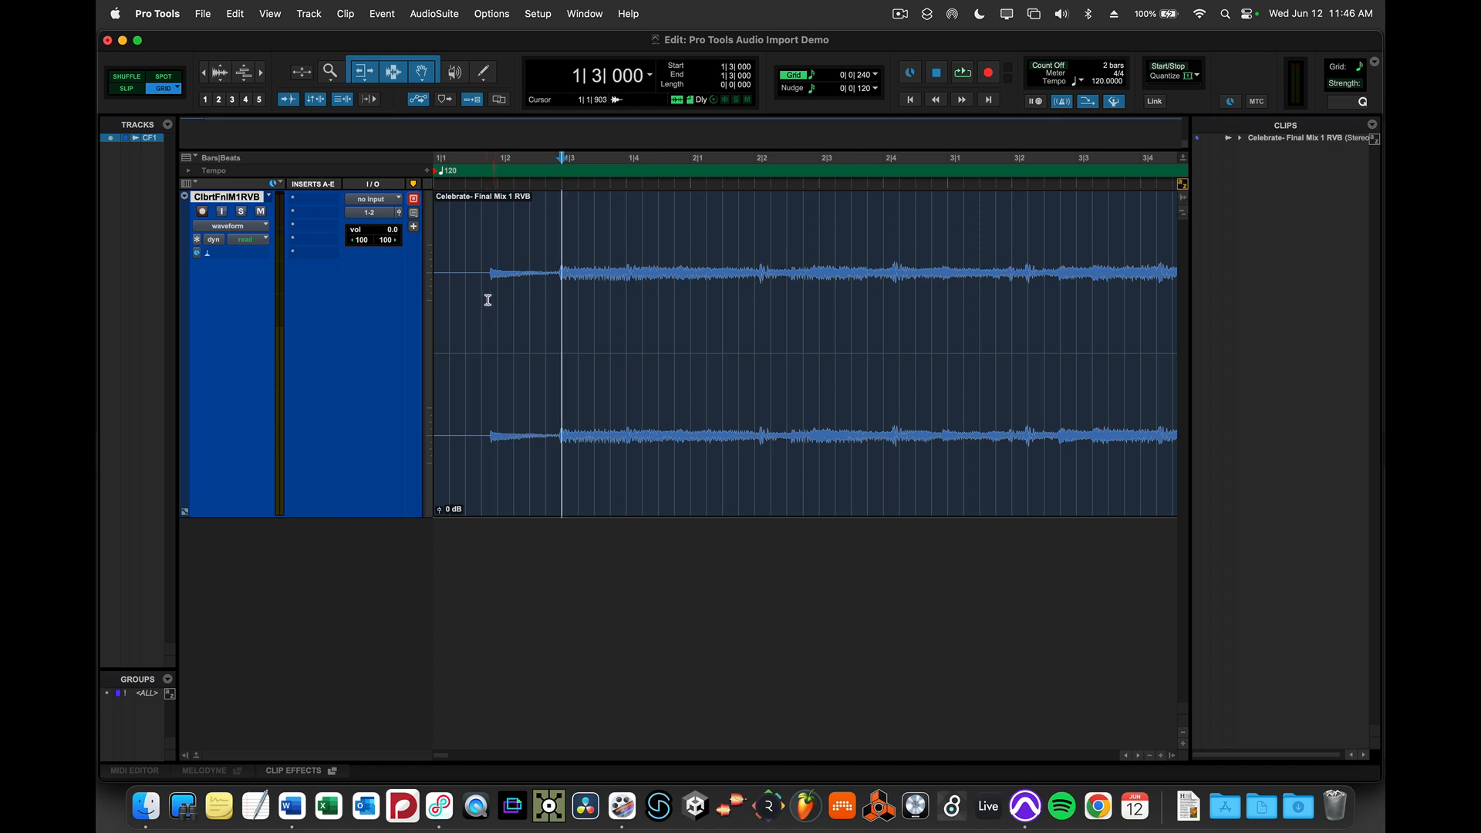
{"action": "left_click_drag", "start_coordinate": [480, 300], "coordinate": [773, 309]}
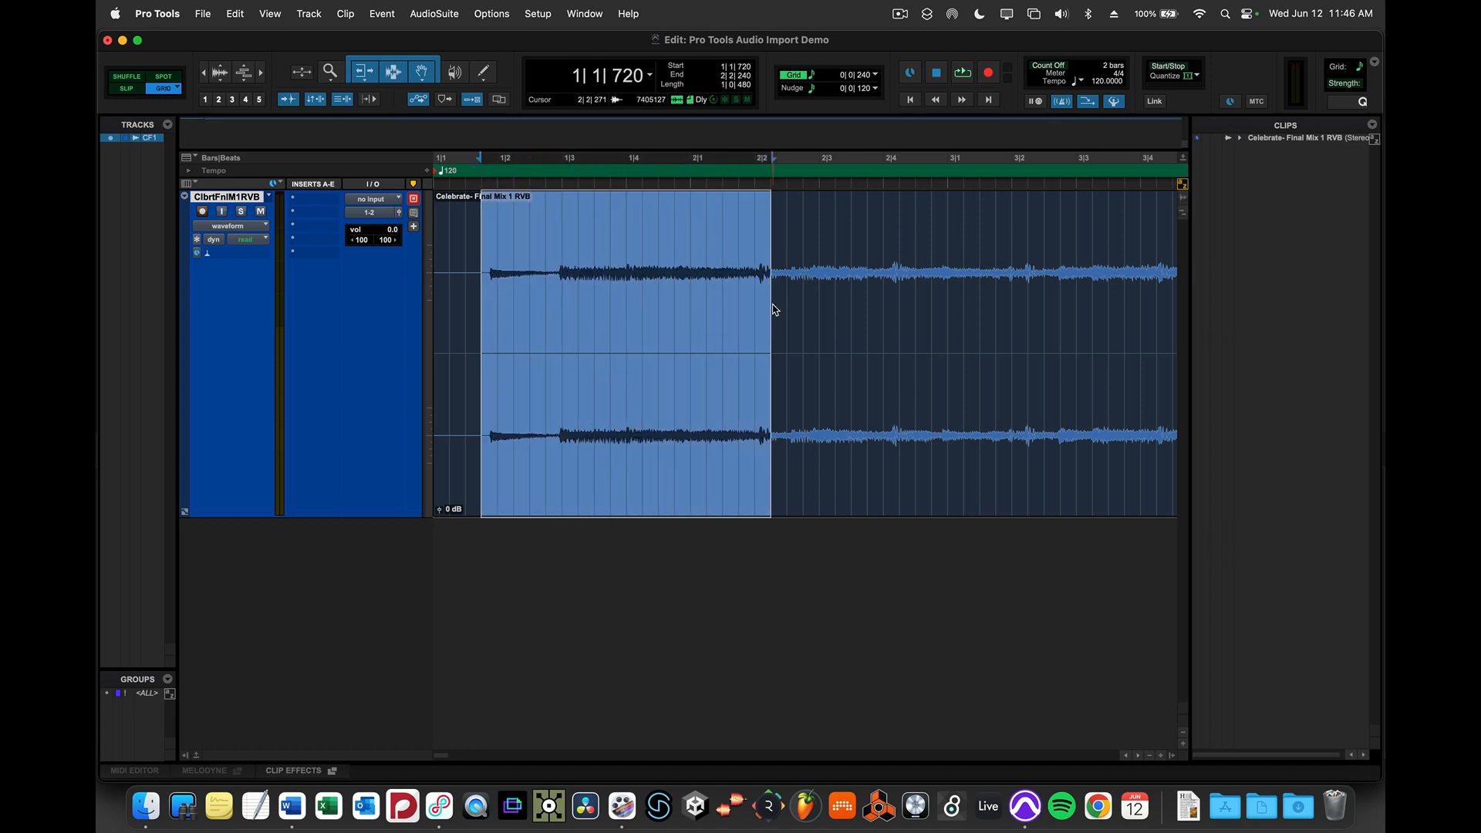
{"action": "left_click", "coordinate": [554, 221]}
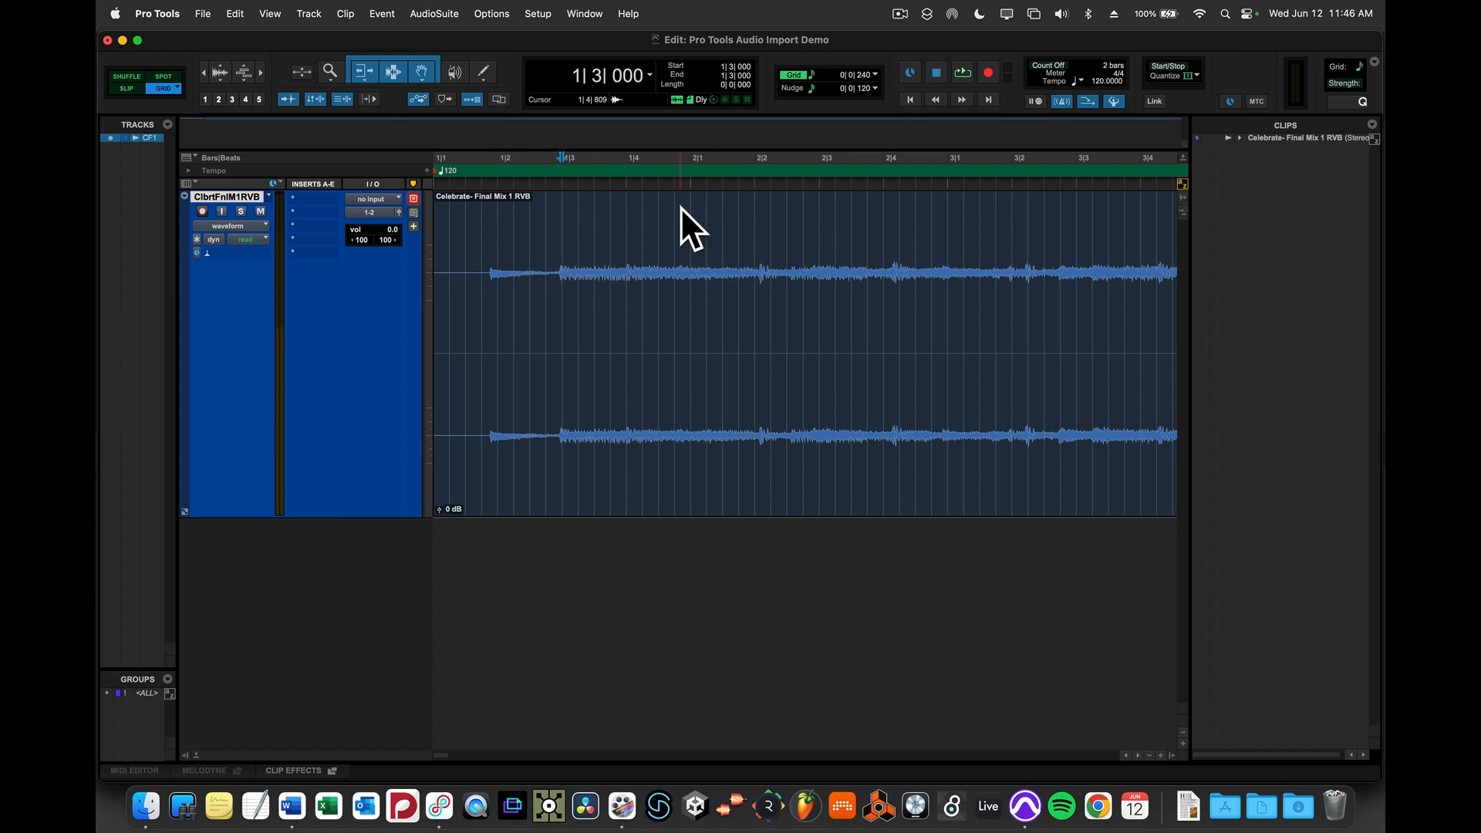
- Select from bar 2 to bar 3 and separate that range into its own clip
{"action": "left_click_drag", "start_coordinate": [691, 219], "coordinate": [950, 230]}
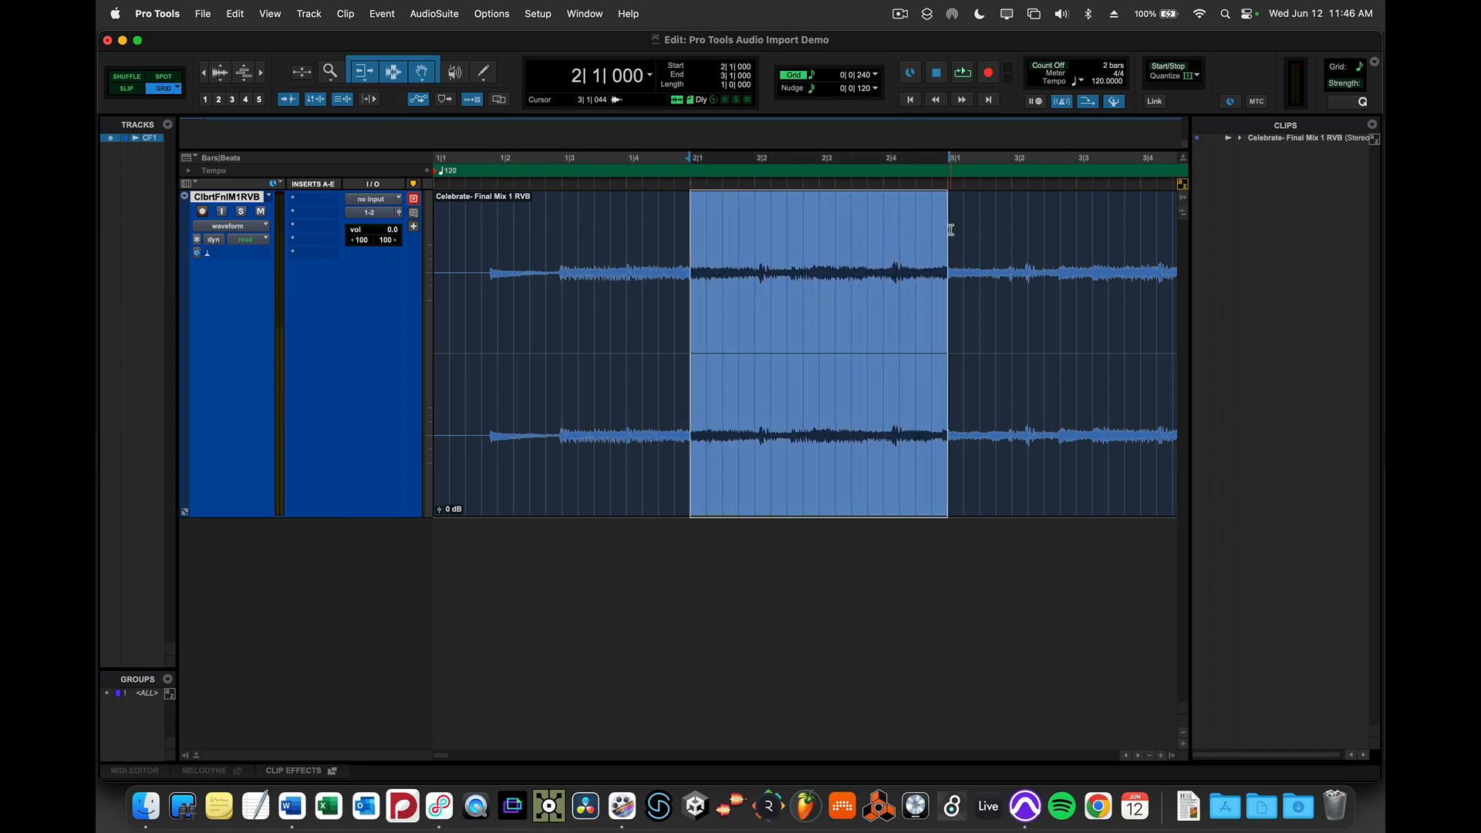
{"action": "key", "text": "super+e"}
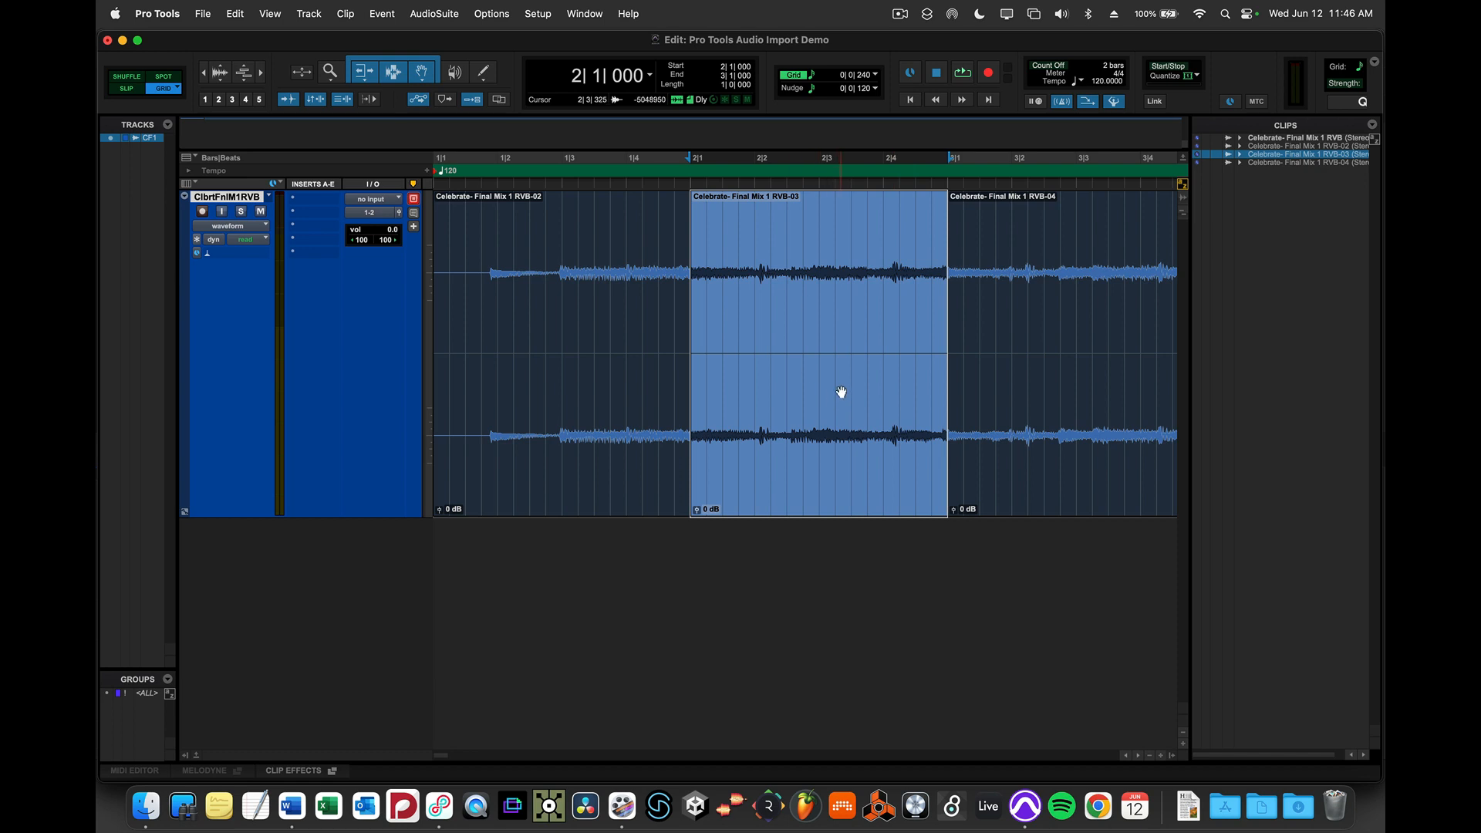
- Delete the separated middle clip, then undo the deletion
{"action": "key", "text": "Delete"}
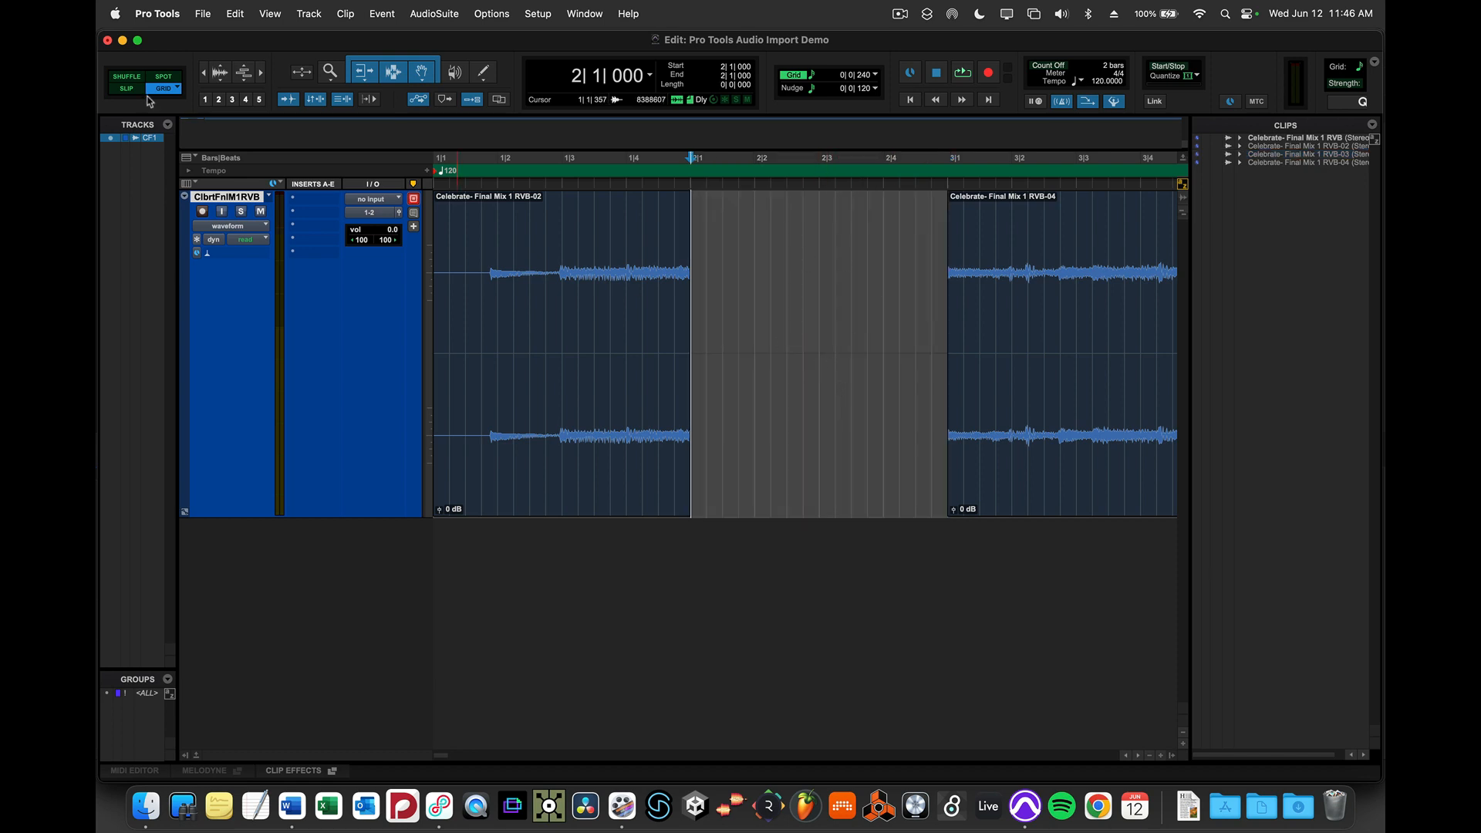
{"action": "key", "text": "super+z"}
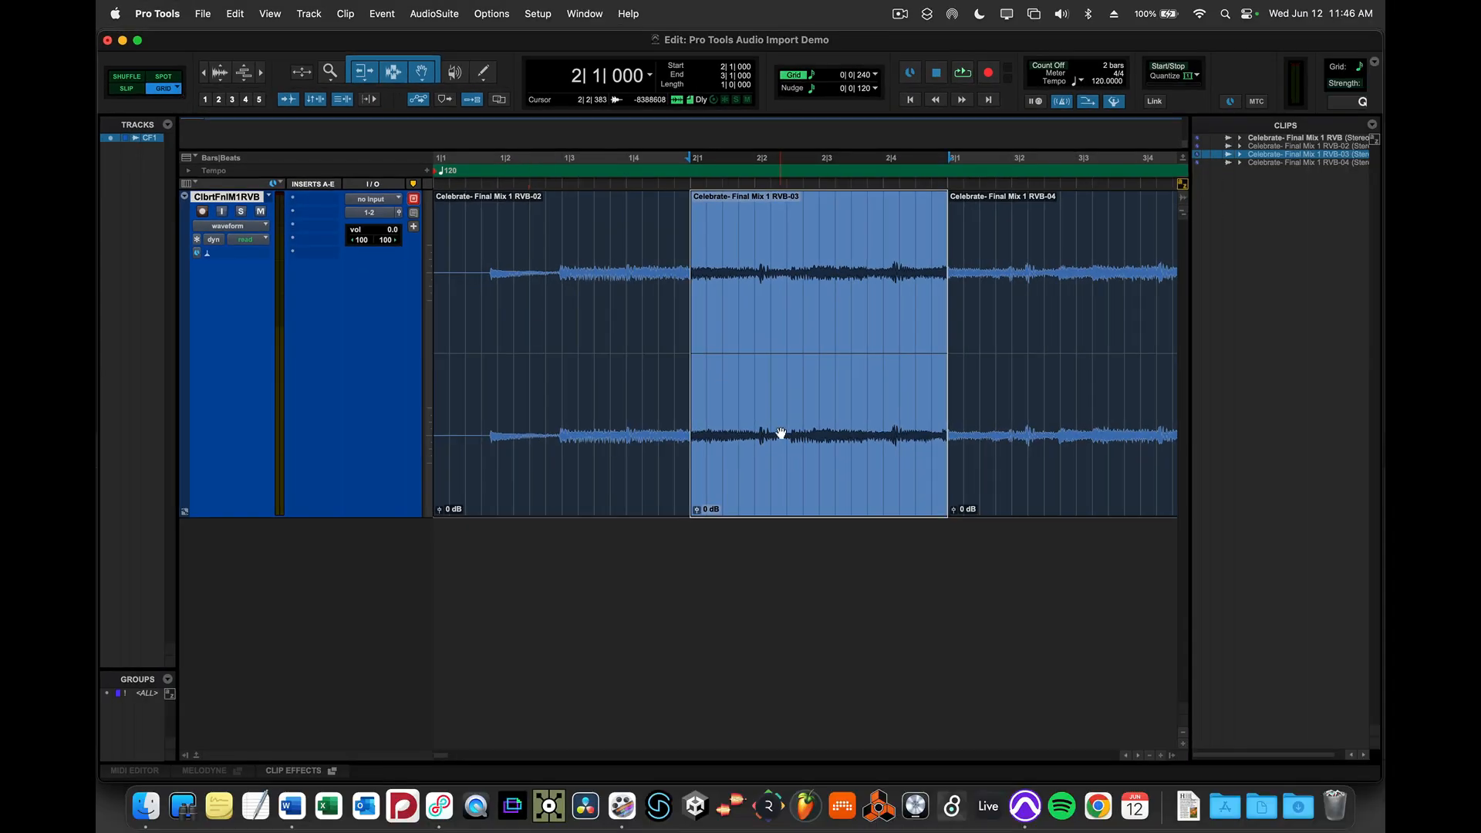
- Zoom in and move the middle clip later, then drag it back to start at about 2|1|341
{"action": "key", "text": "t"}
{"action": "key", "text": "t"}
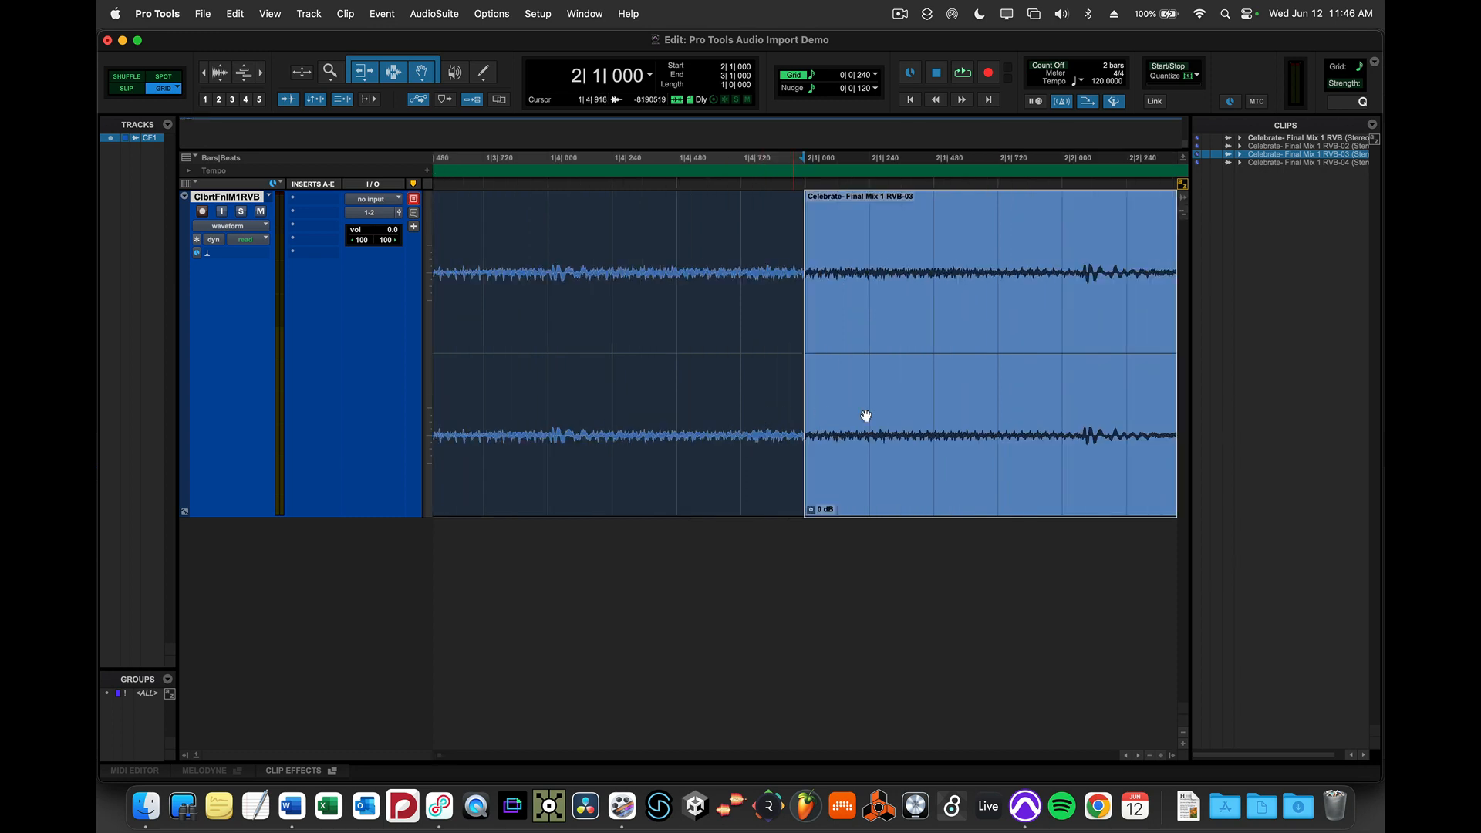
{"action": "left_click_drag", "start_coordinate": [811, 337], "coordinate": [998, 337]}
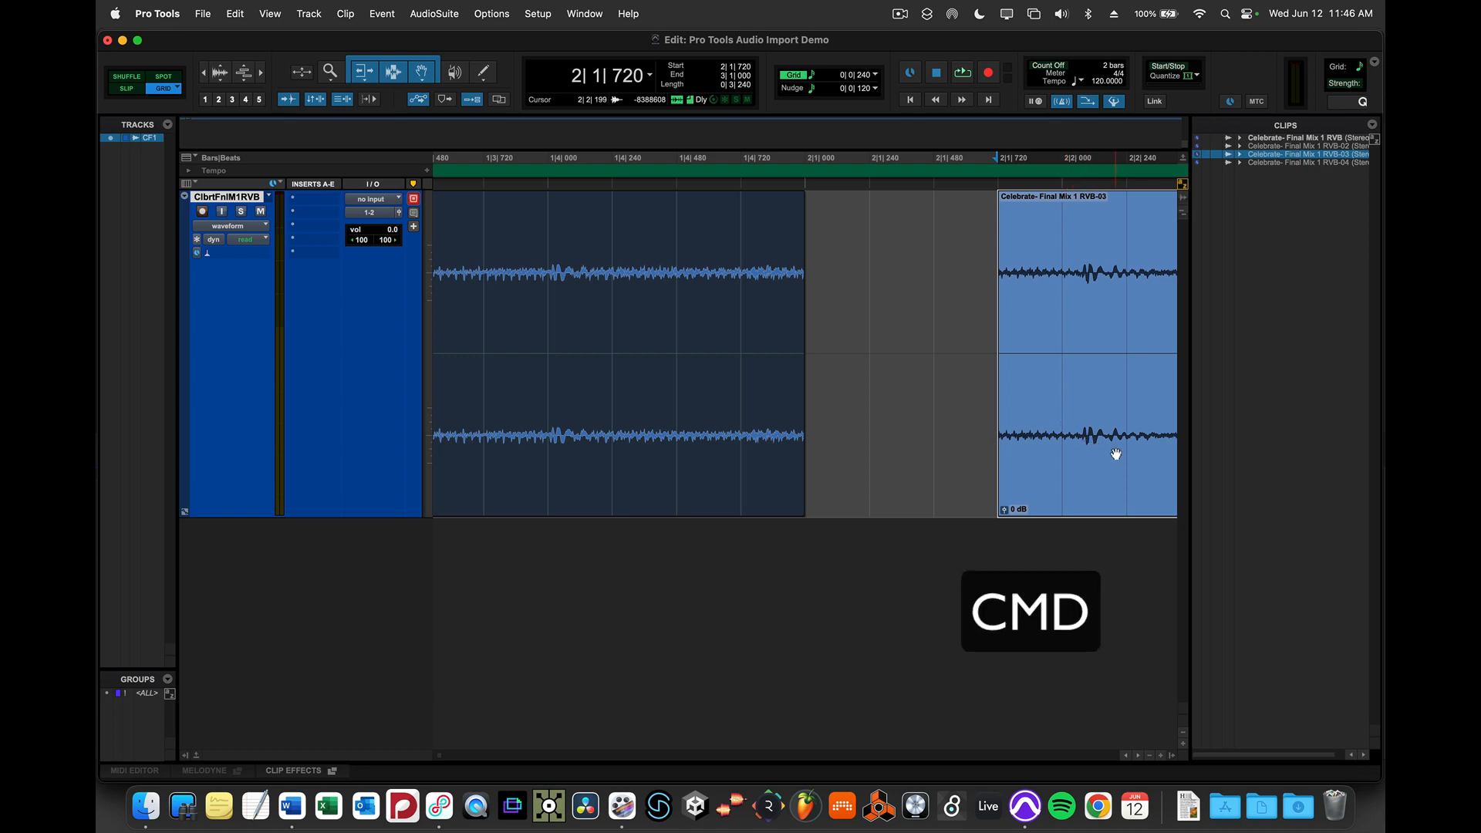
{"action": "left_click_drag", "start_coordinate": [1116, 454], "coordinate": [983, 382]}
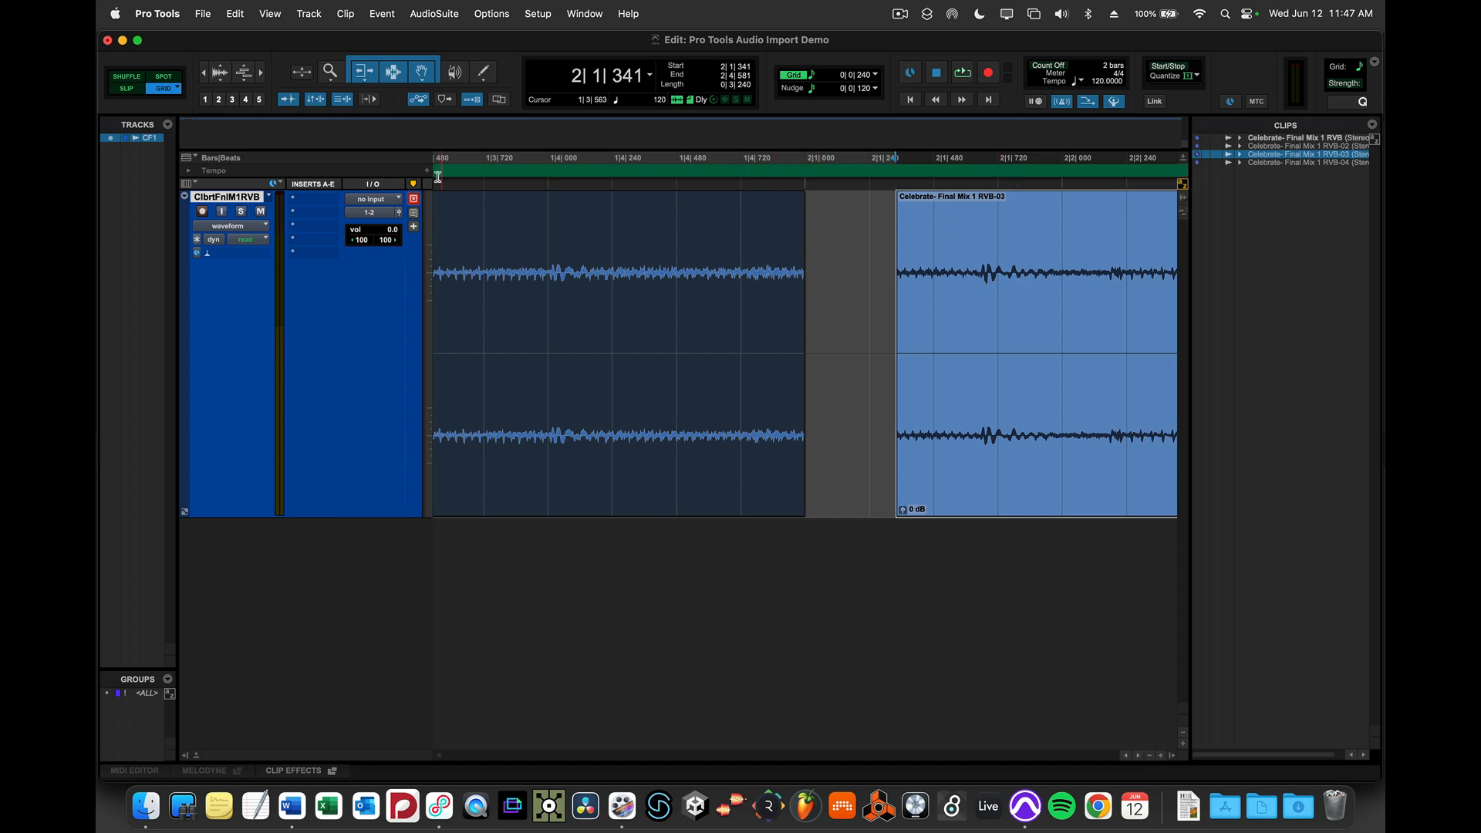
- Switch the grid to Relative Grid and drag the middle clip earlier
{"action": "left_click", "coordinate": [172, 91]}
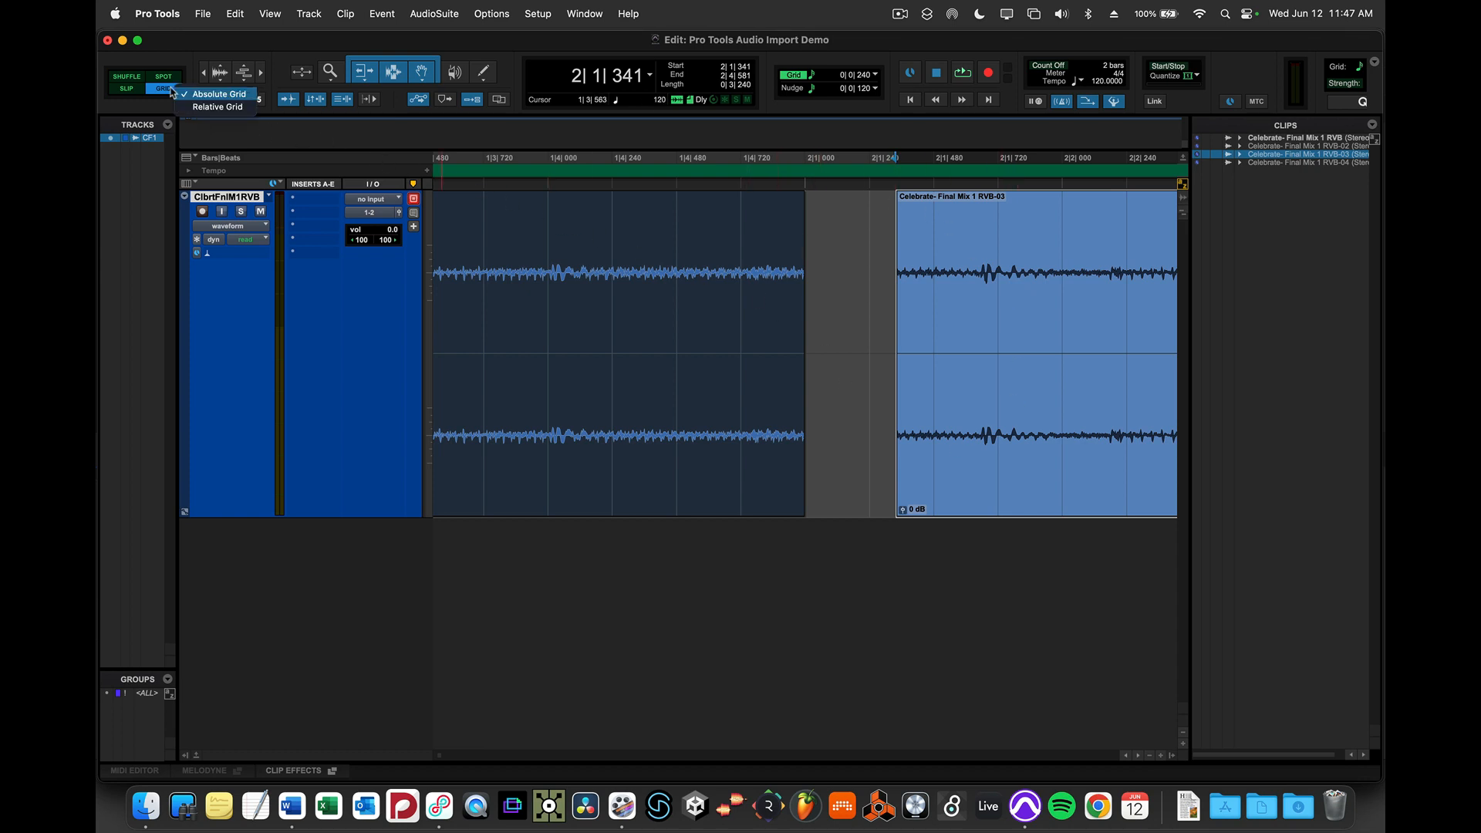
{"action": "left_click", "coordinate": [205, 106]}
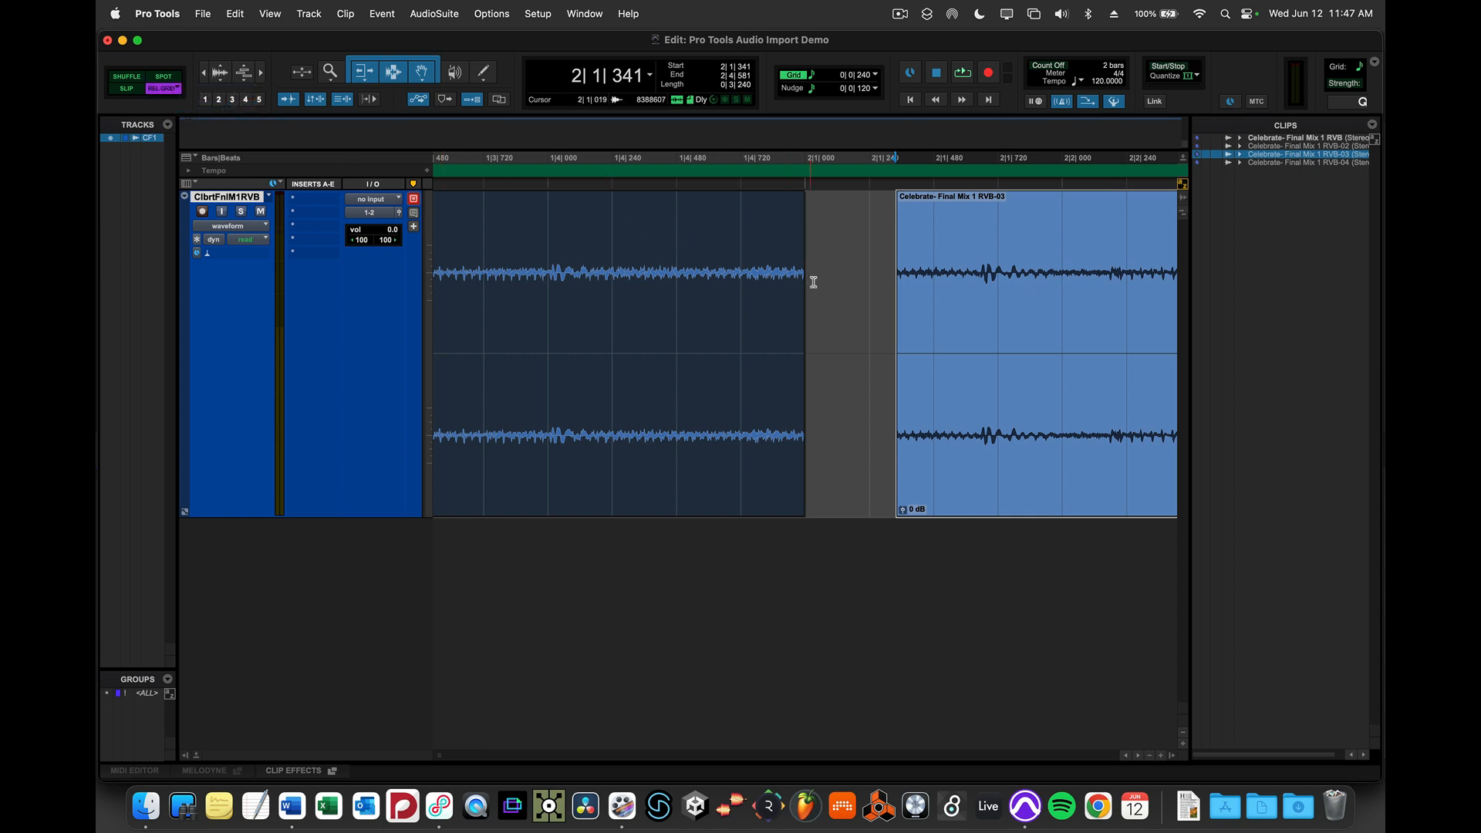
{"action": "left_click_drag", "start_coordinate": [977, 442], "coordinate": [918, 297]}
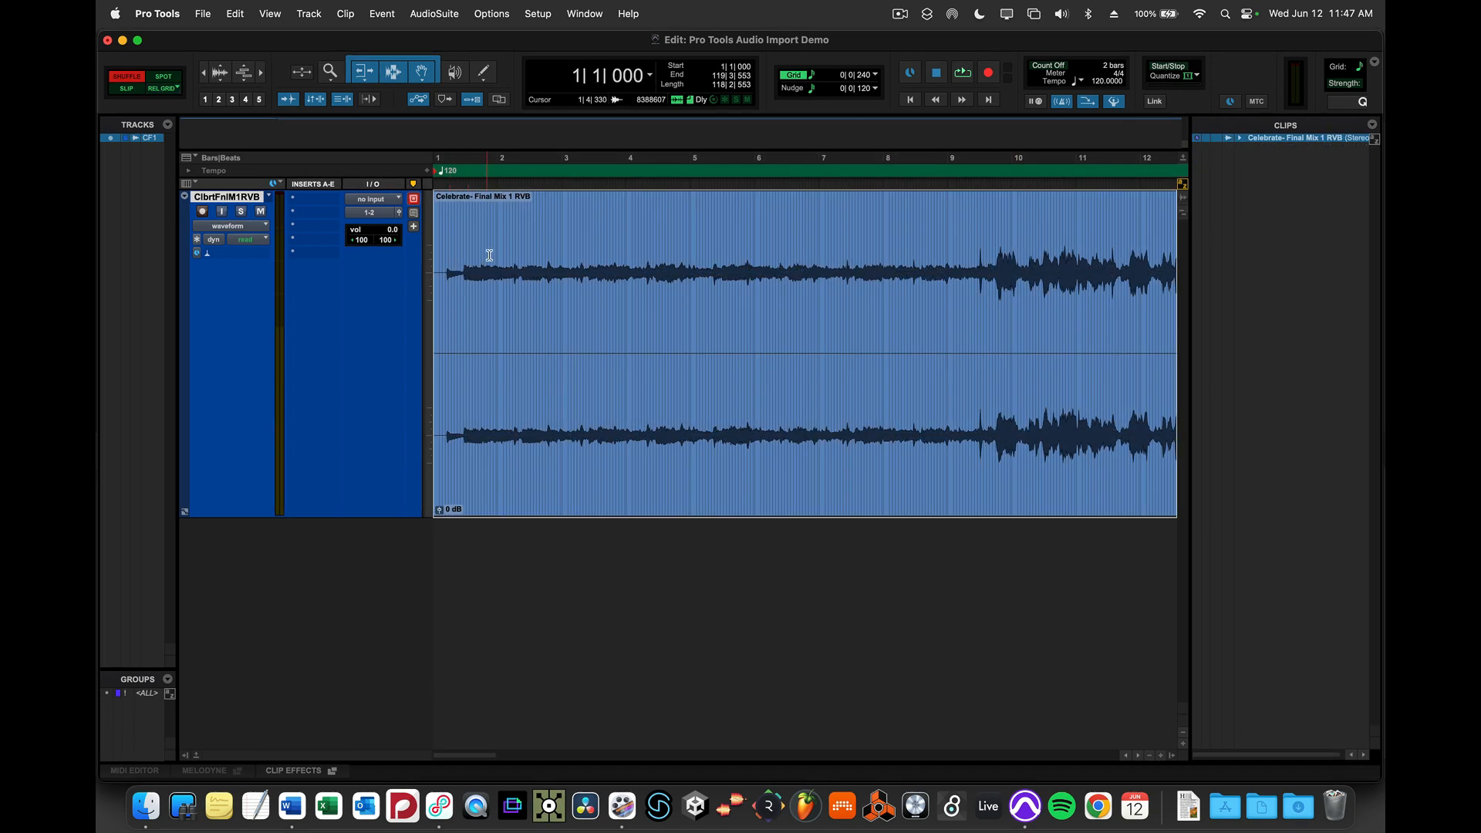
- Select a range from about 1|3|042 to 2|2|817 and separate it into its own clip
{"action": "key", "text": "super+bracketright"}
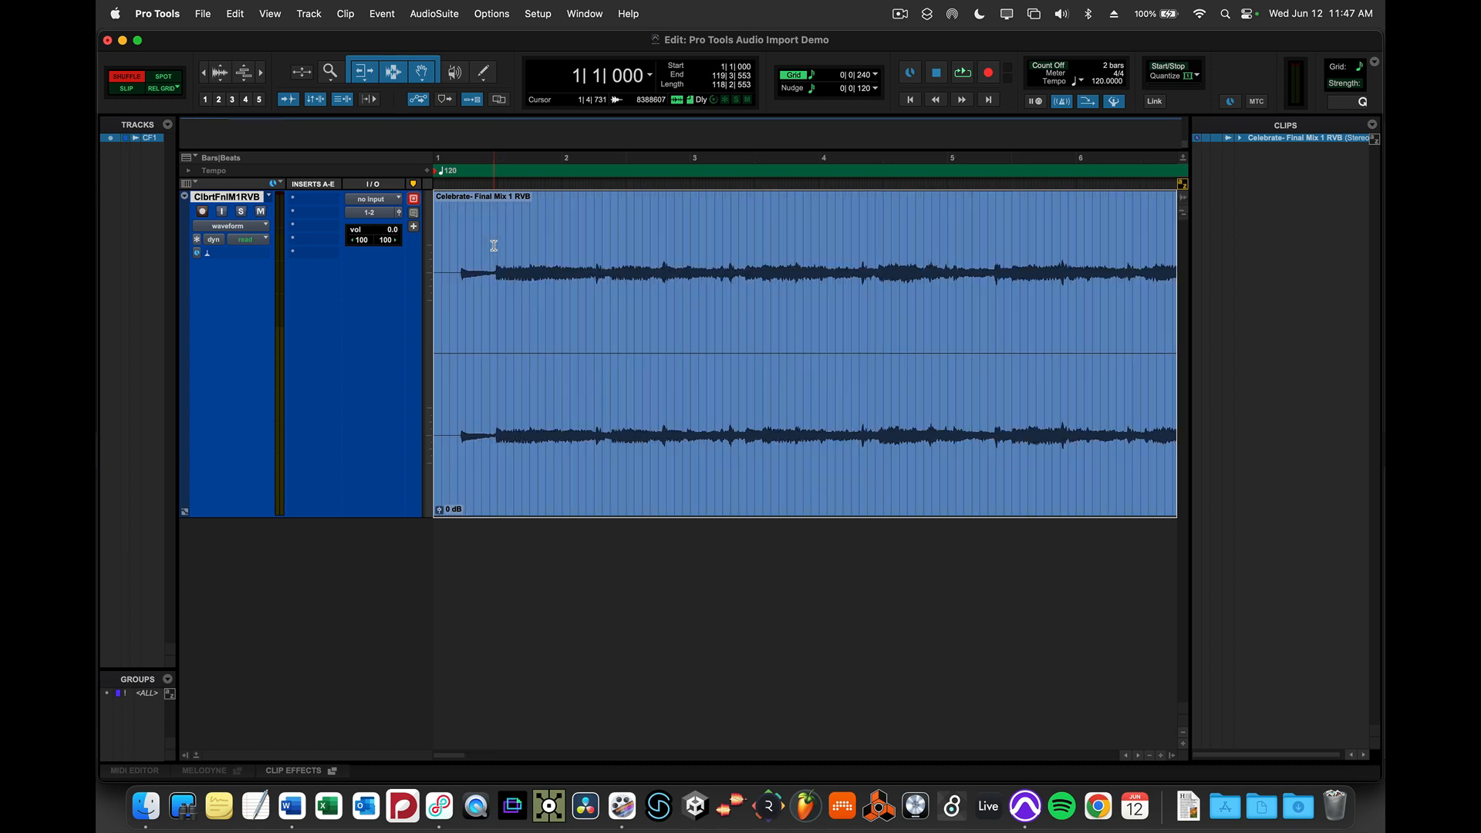
{"action": "left_click_drag", "start_coordinate": [499, 241], "coordinate": [623, 244]}
{"action": "key", "text": "super+e"}
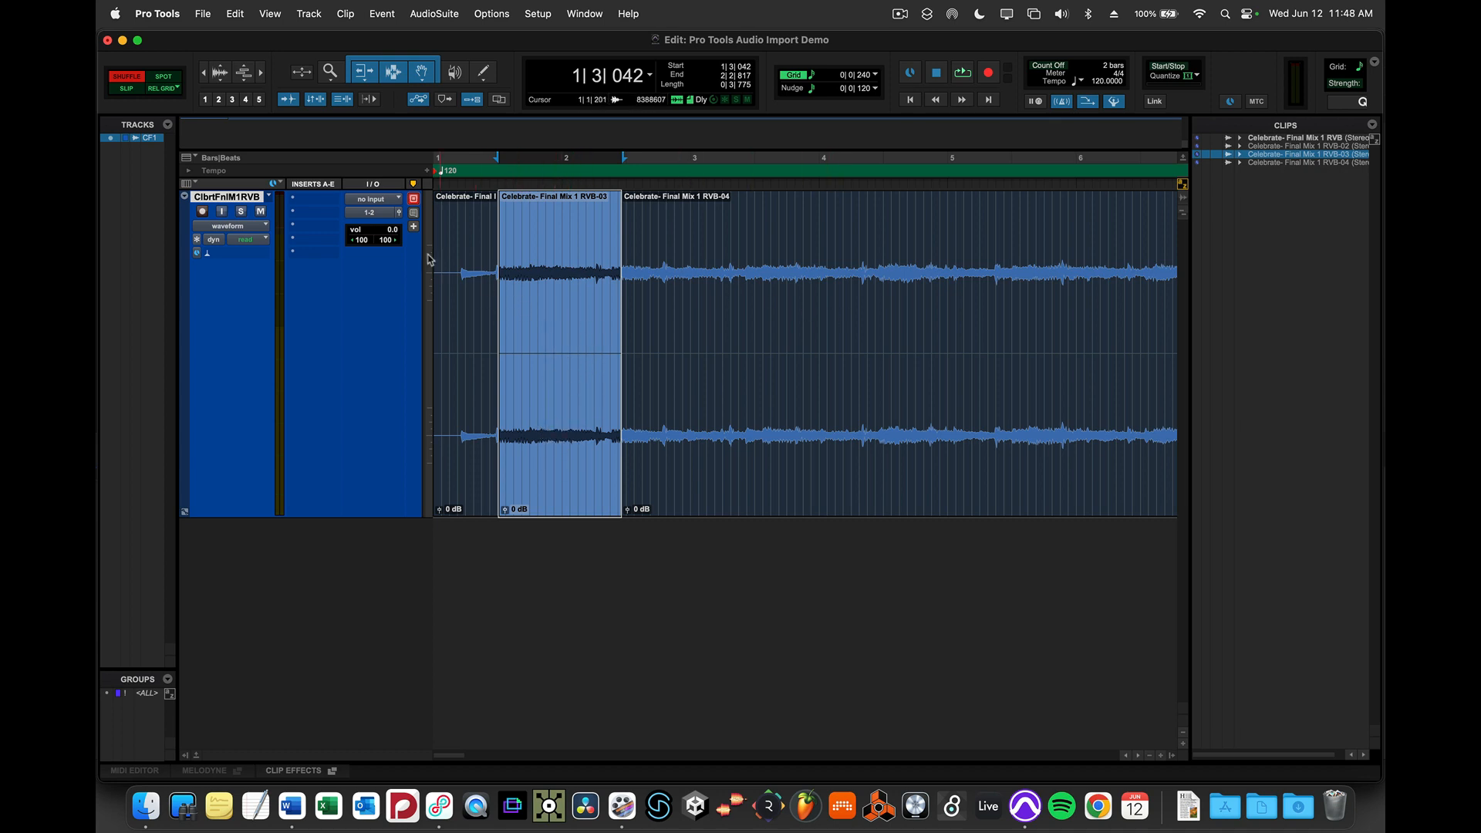
- Delete the separated clip so the following clip shuffles earlier
{"action": "key", "text": "super+bracketright"}
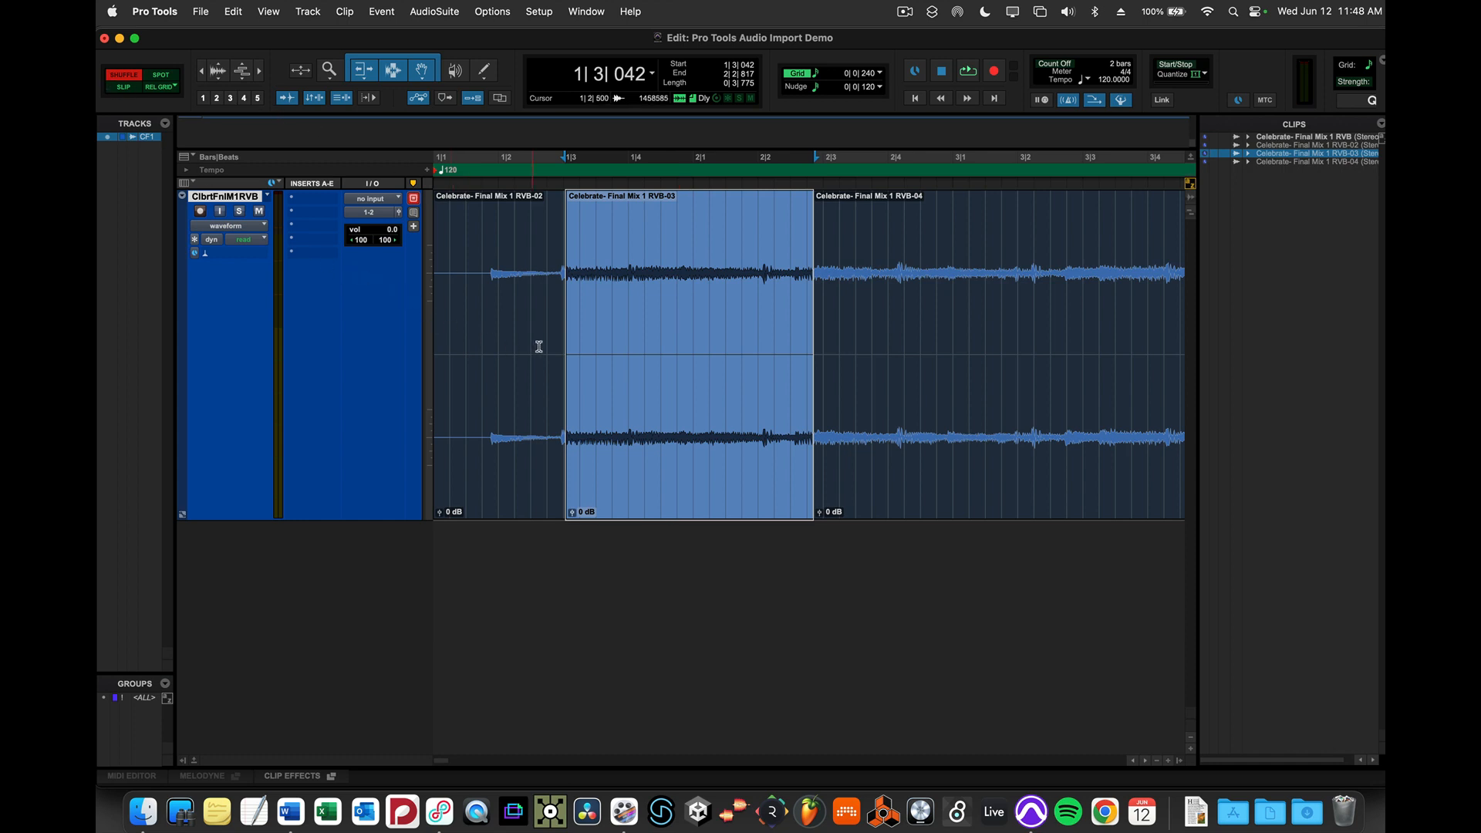
{"action": "key", "text": "Delete"}
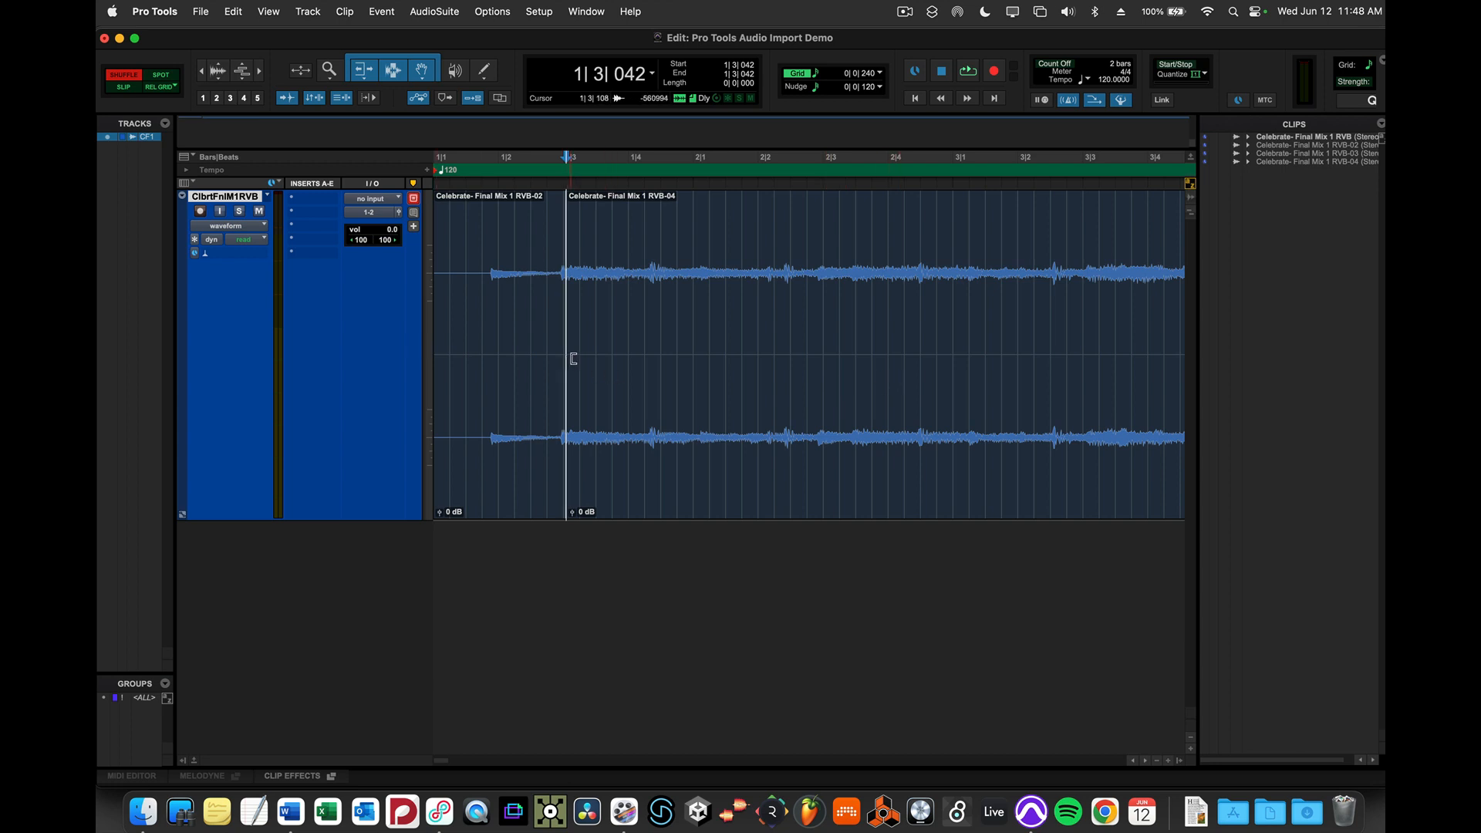
- Split the remaining clip at 2|1|061 and select the segment before the split
{"action": "left_click", "coordinate": [696, 240]}
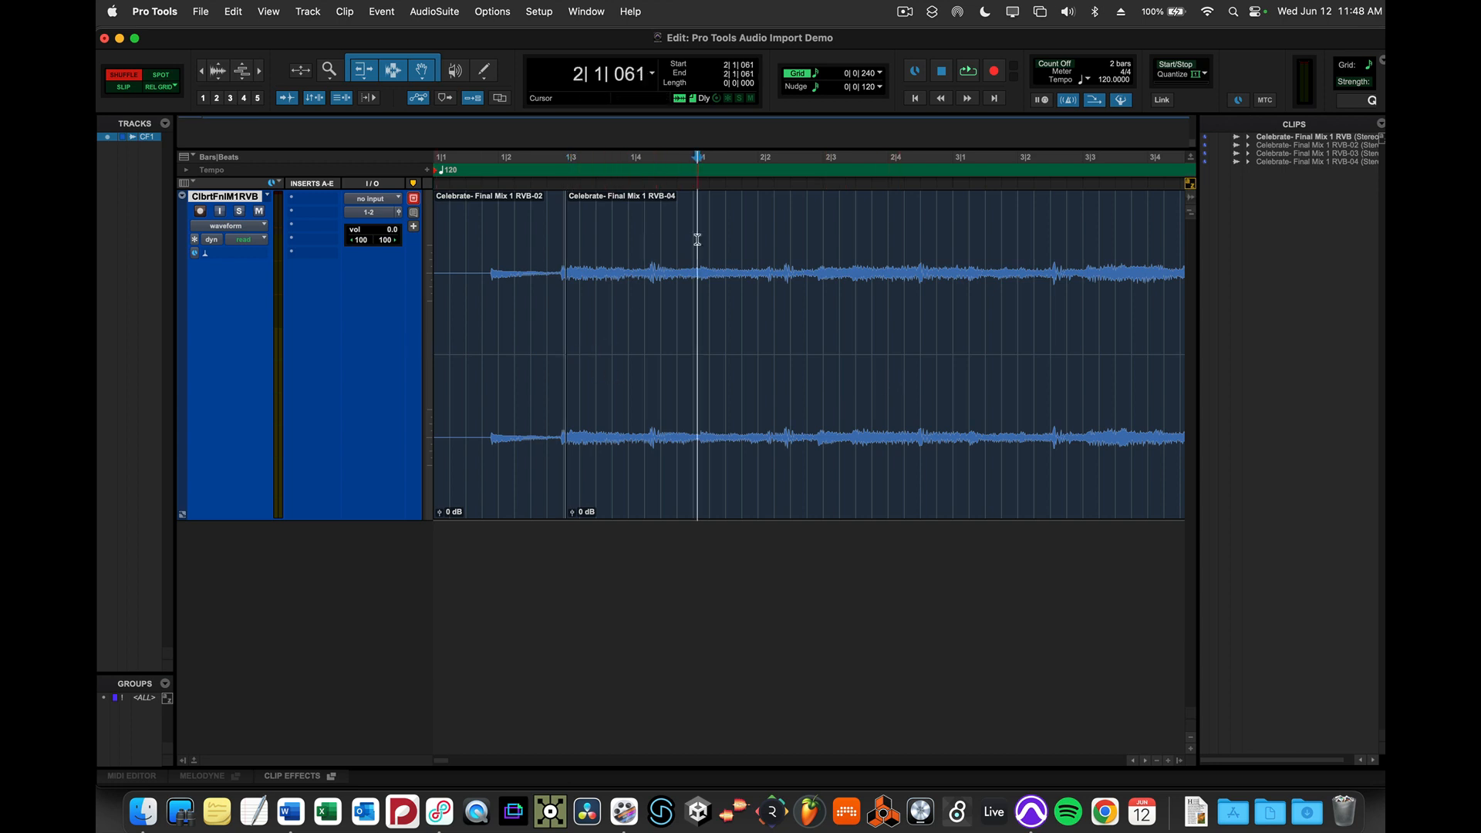
{"action": "key", "text": "super+e"}
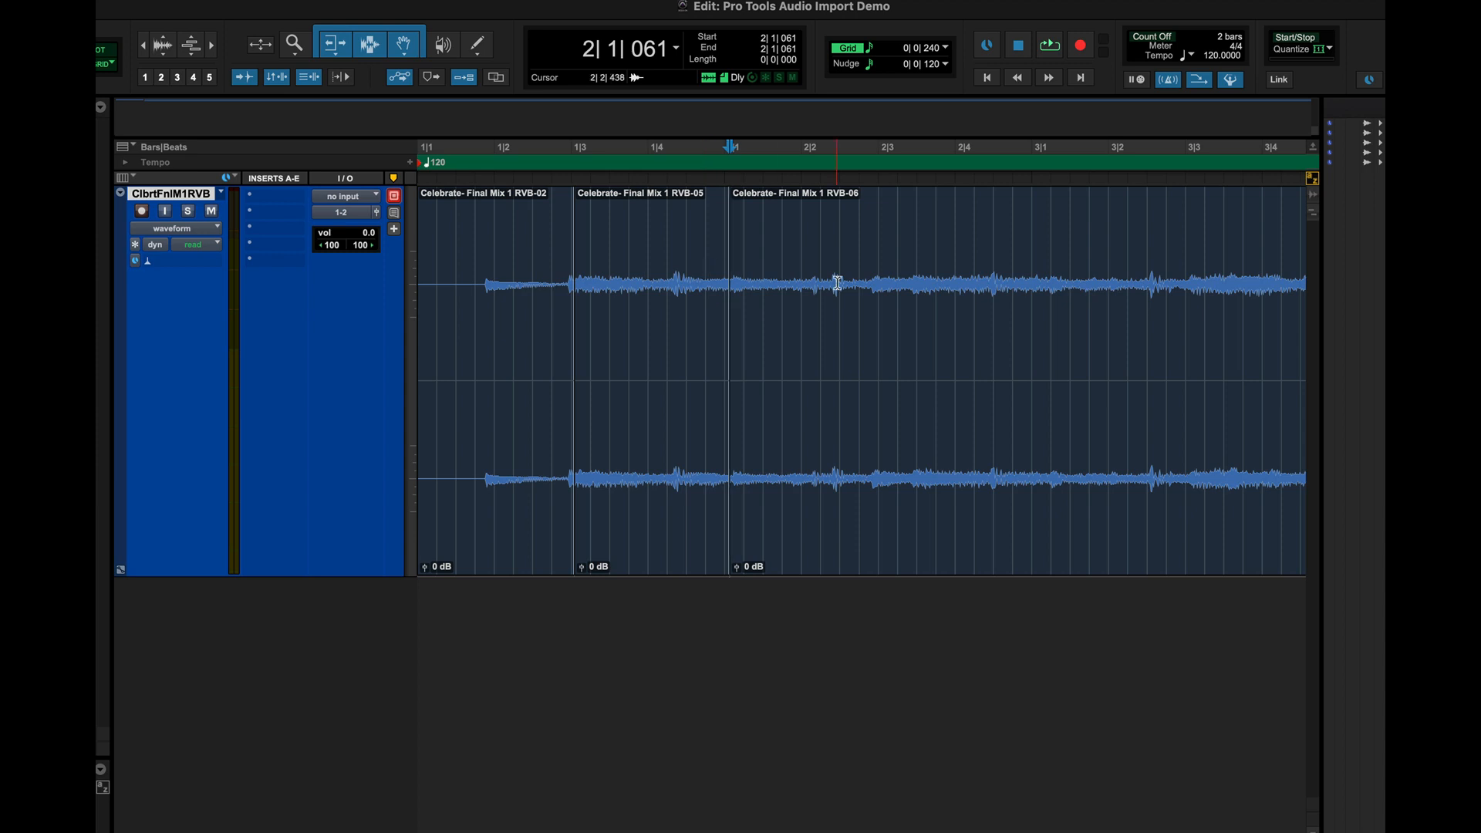
{"action": "left_click", "coordinate": [667, 531]}
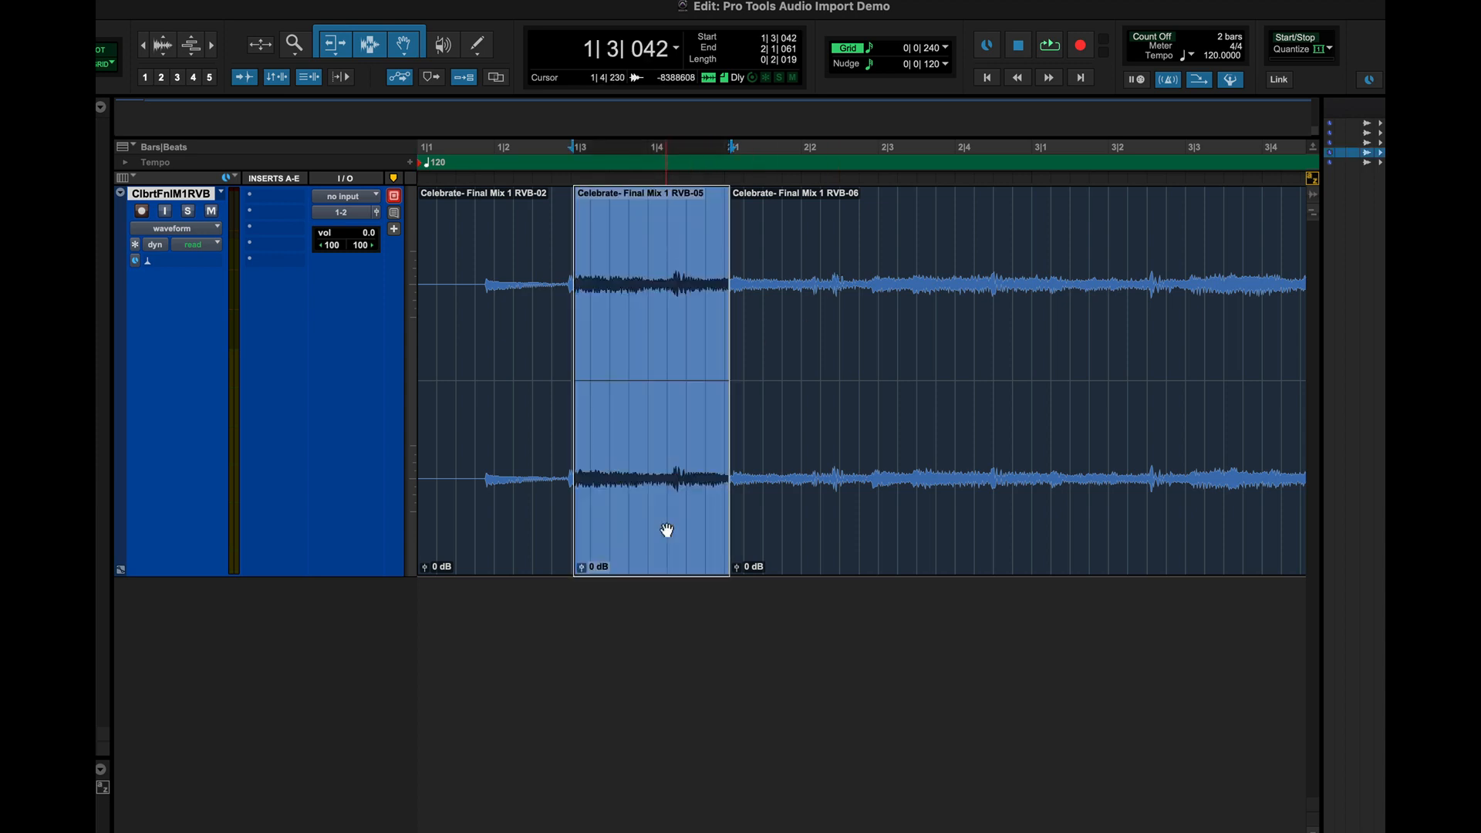
- Move the selected clip to the start of the track so it shuffles ahead of the first clip
{"action": "left_click_drag", "start_coordinate": [624, 435], "coordinate": [408, 413]}
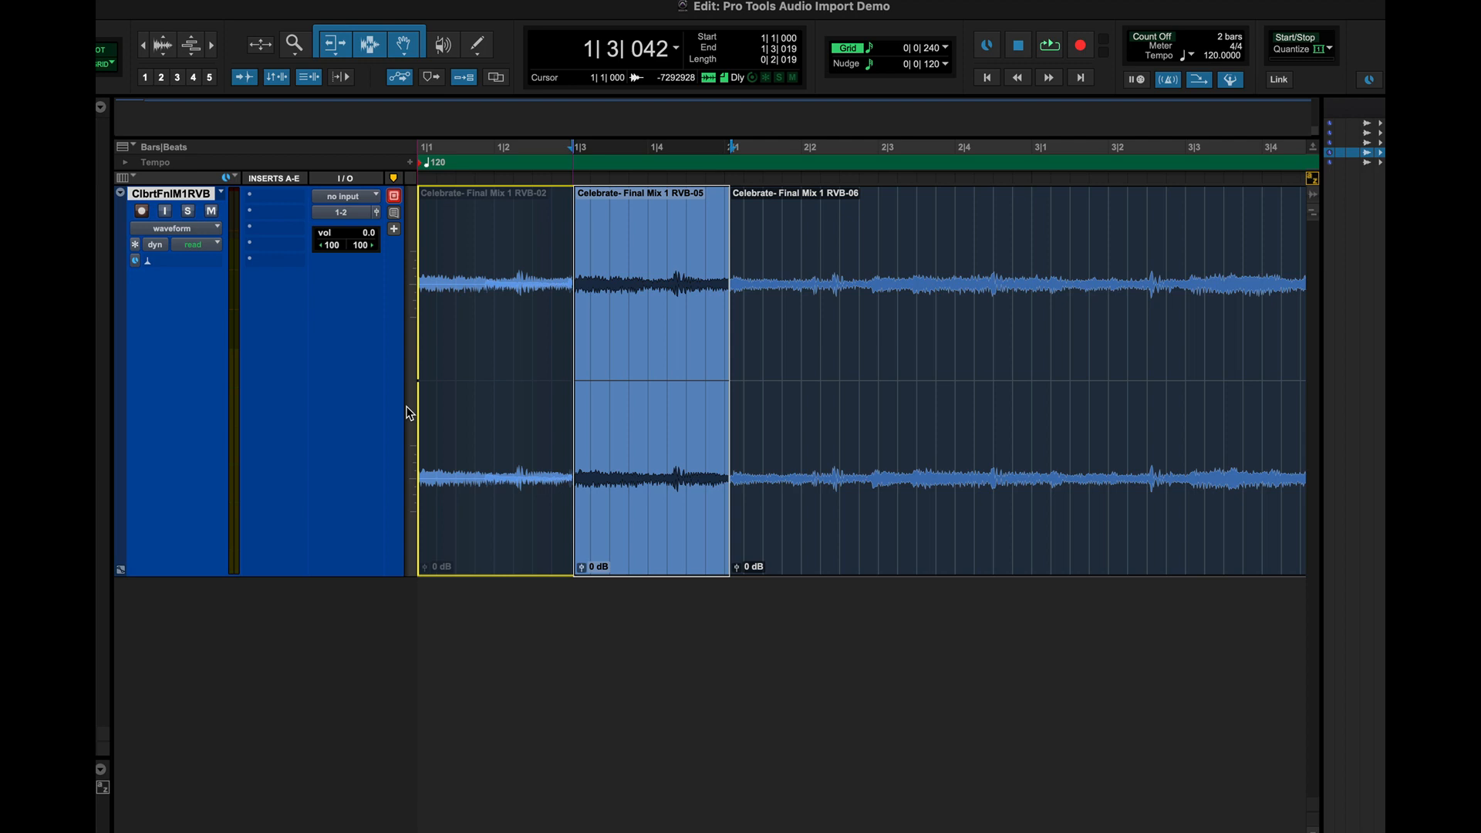
{"action": "left_click_drag", "start_coordinate": [409, 412], "coordinate": [409, 413]}
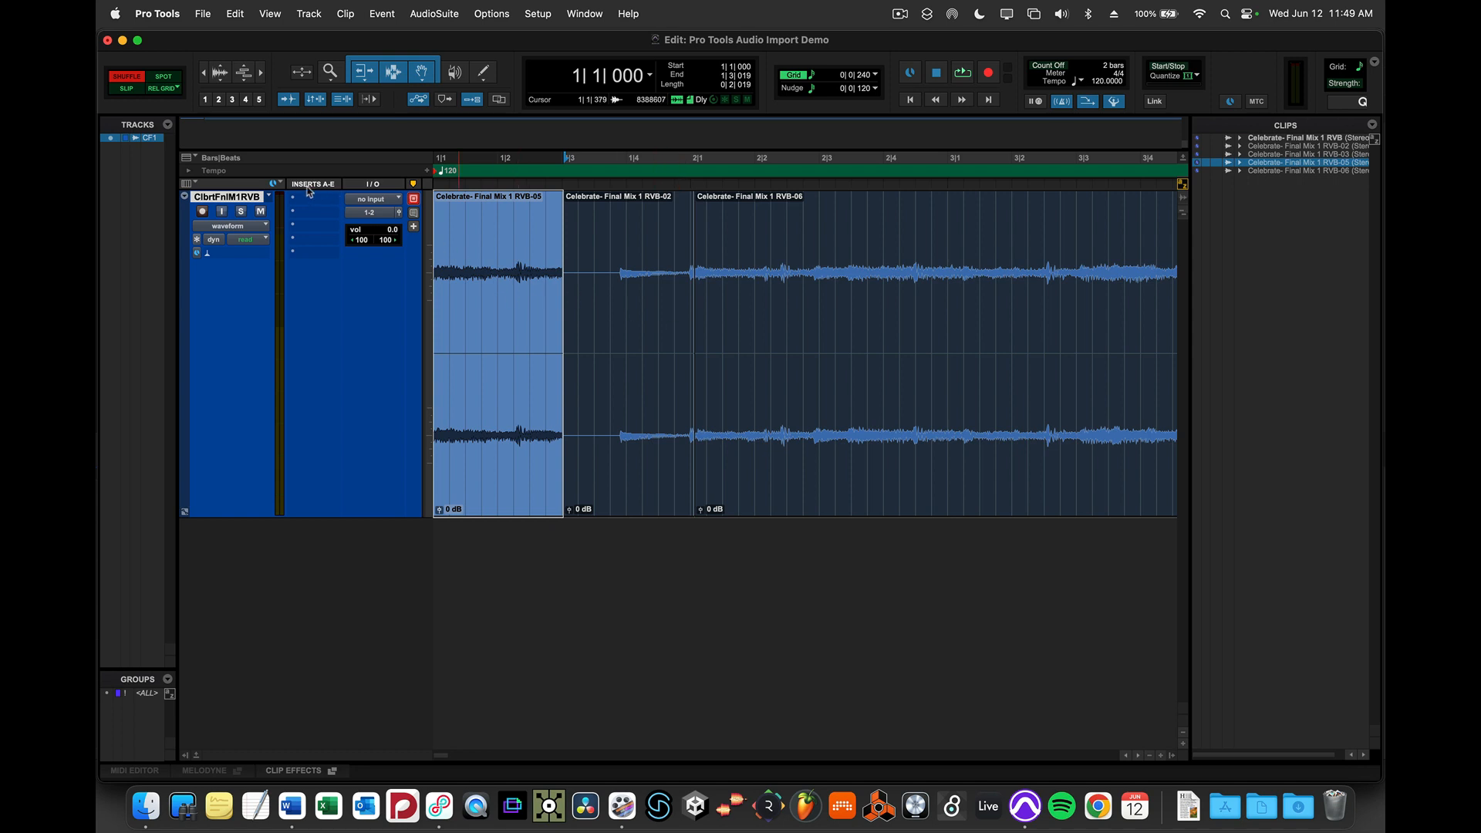
- Switch to Spot mode and spot the last clip to a start time of 0:06.000
{"action": "left_click", "coordinate": [165, 78]}
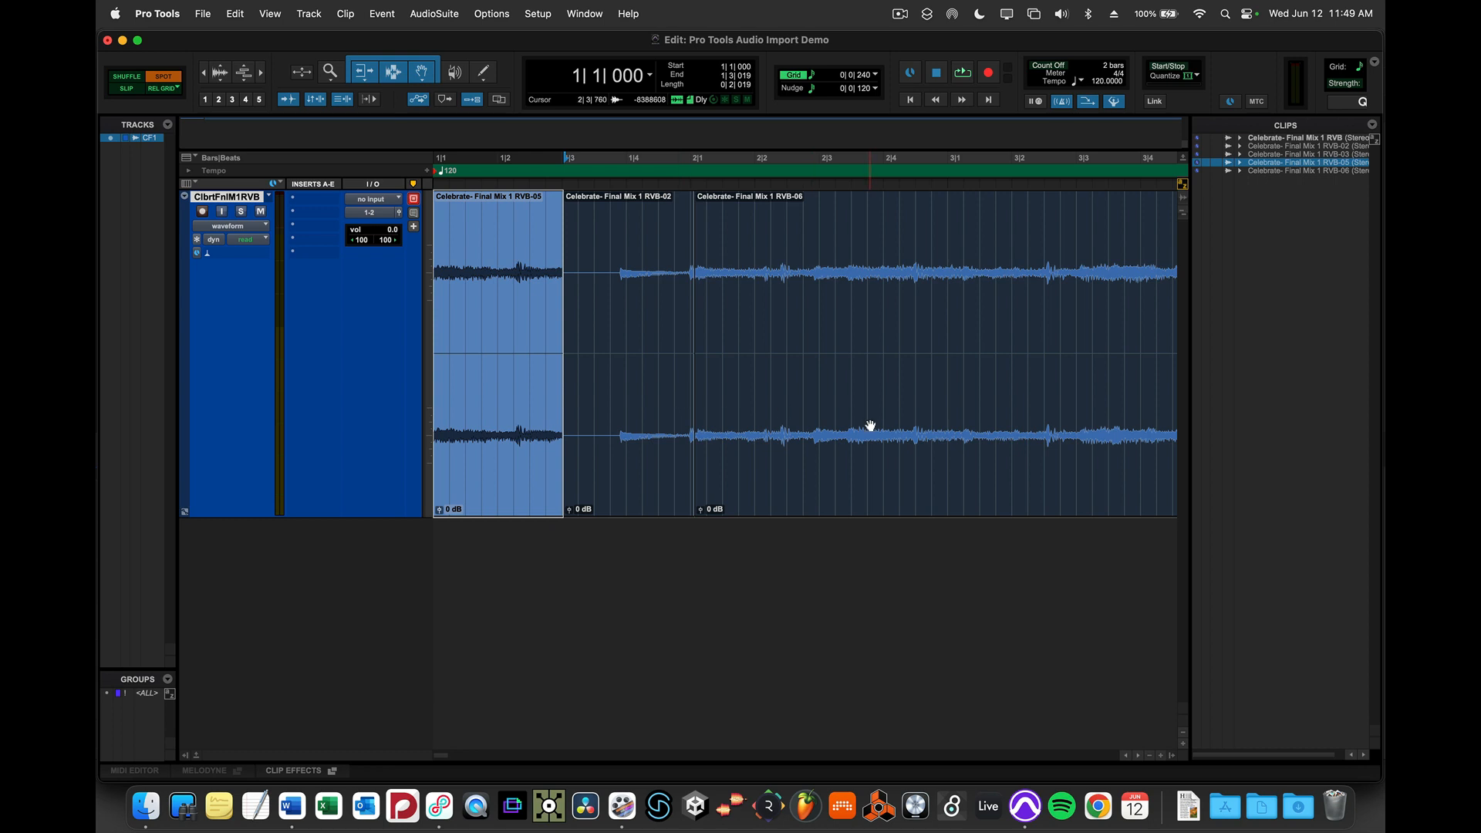
{"action": "left_click", "coordinate": [826, 426]}
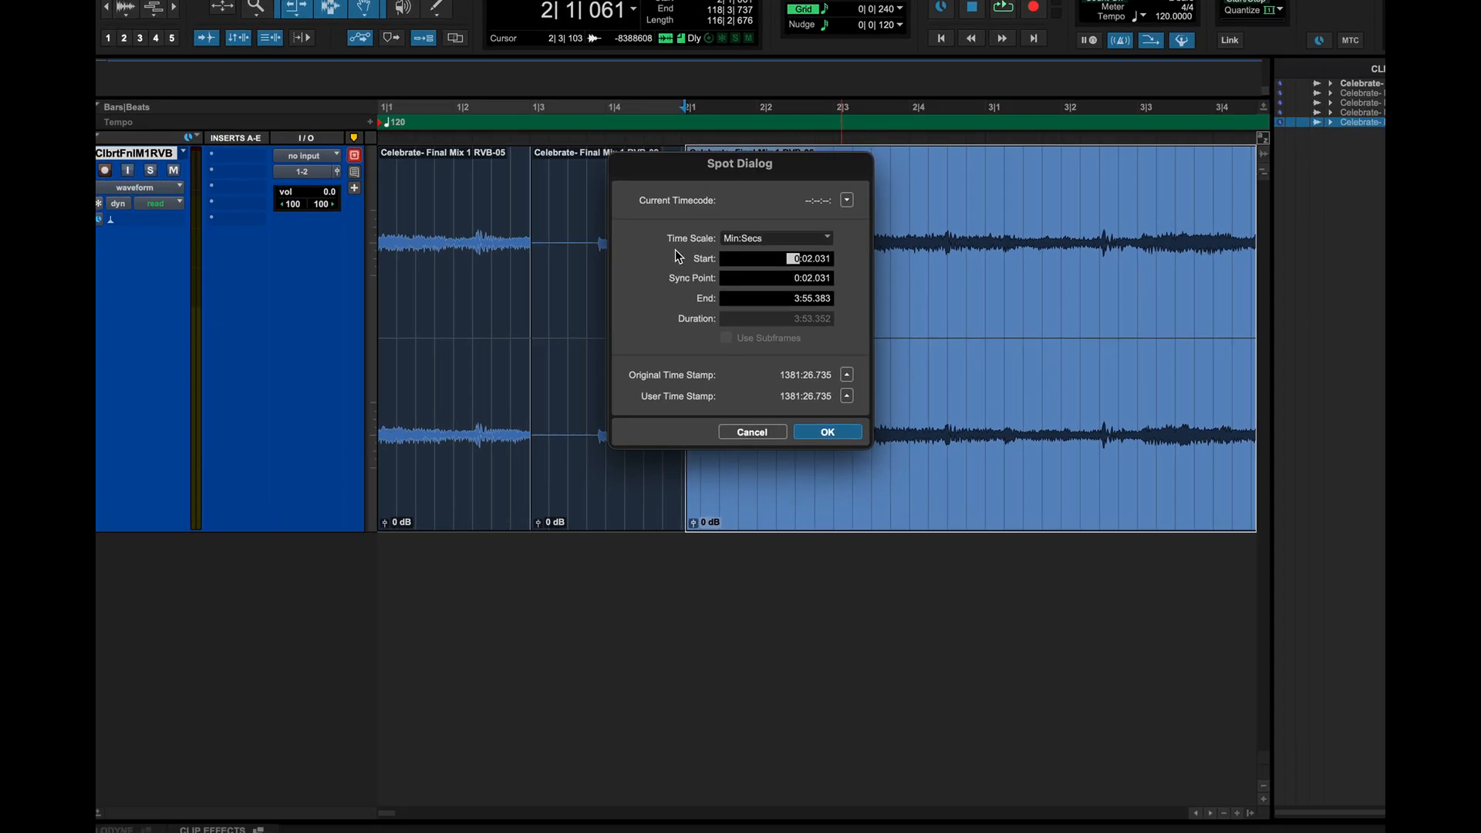
{"action": "left_click", "coordinate": [809, 262]}
{"action": "key", "text": "Return"}
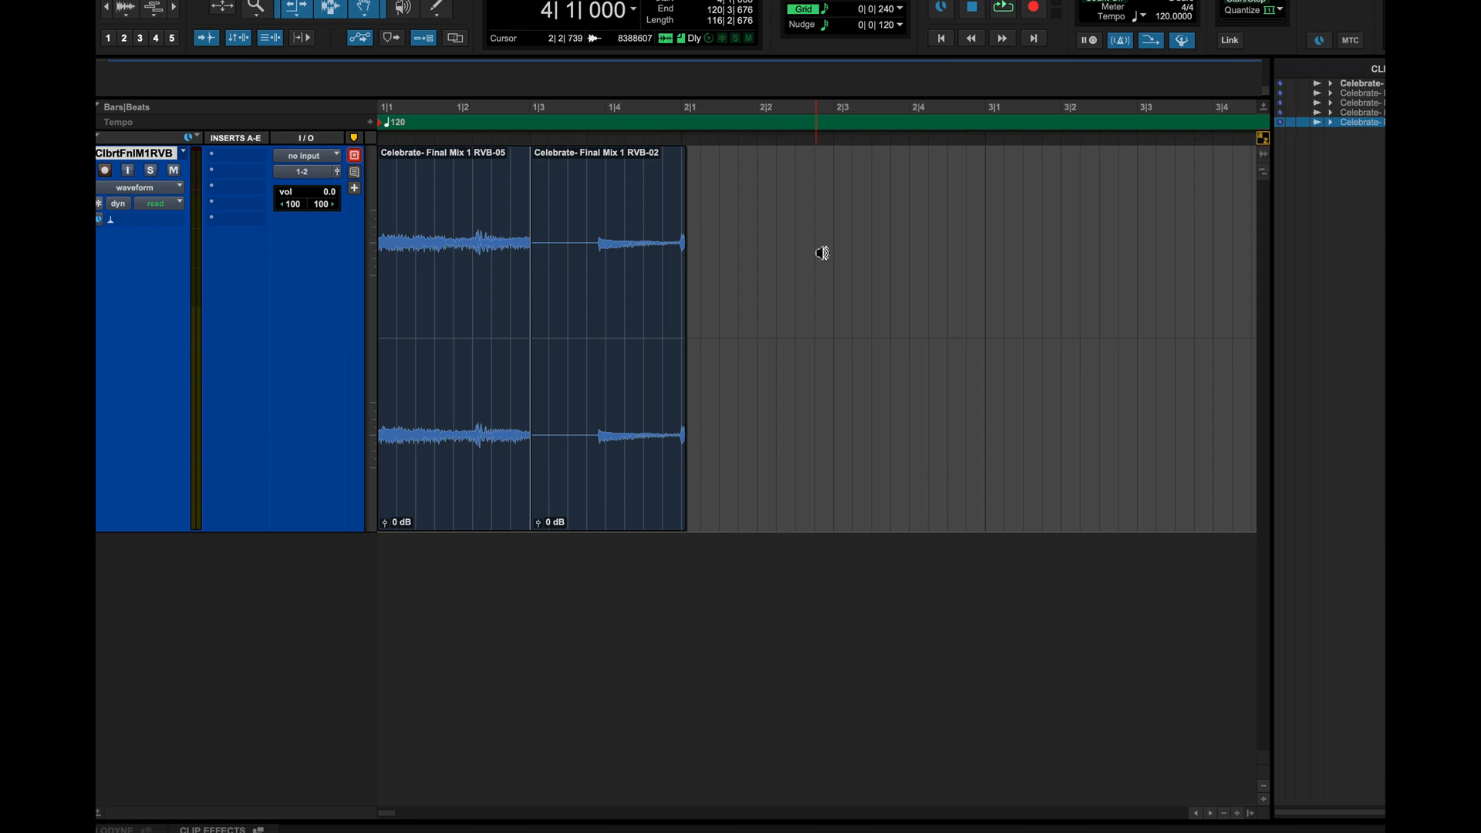
- Change the main time counter display to Min:Secs
{"action": "scroll", "coordinate": [818, 323], "scroll_direction": "right", "scroll_amount": 10}
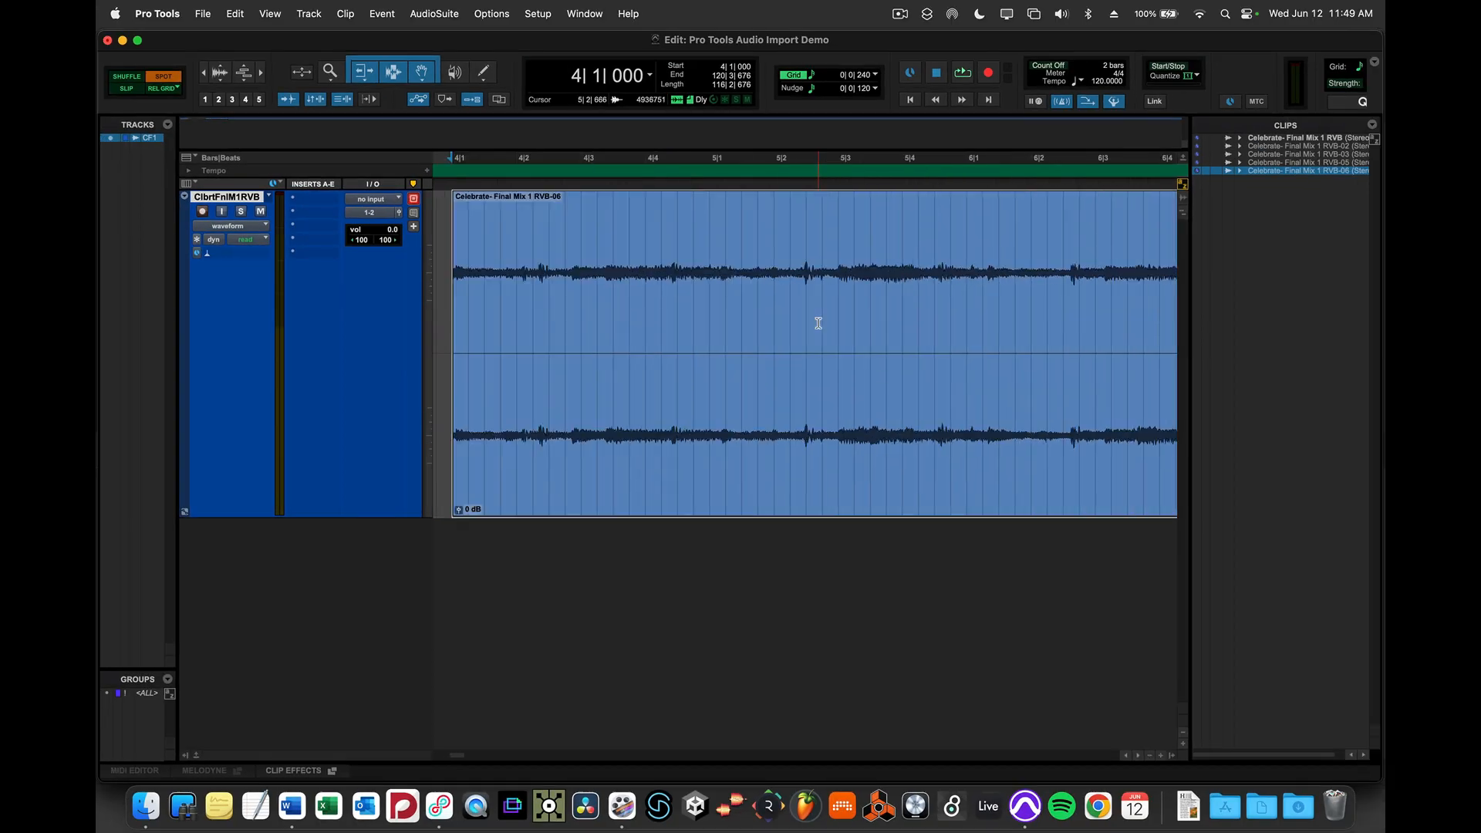
{"action": "scroll", "coordinate": [818, 323], "scroll_direction": "left", "scroll_amount": 4}
{"action": "left_click", "coordinate": [650, 75]}
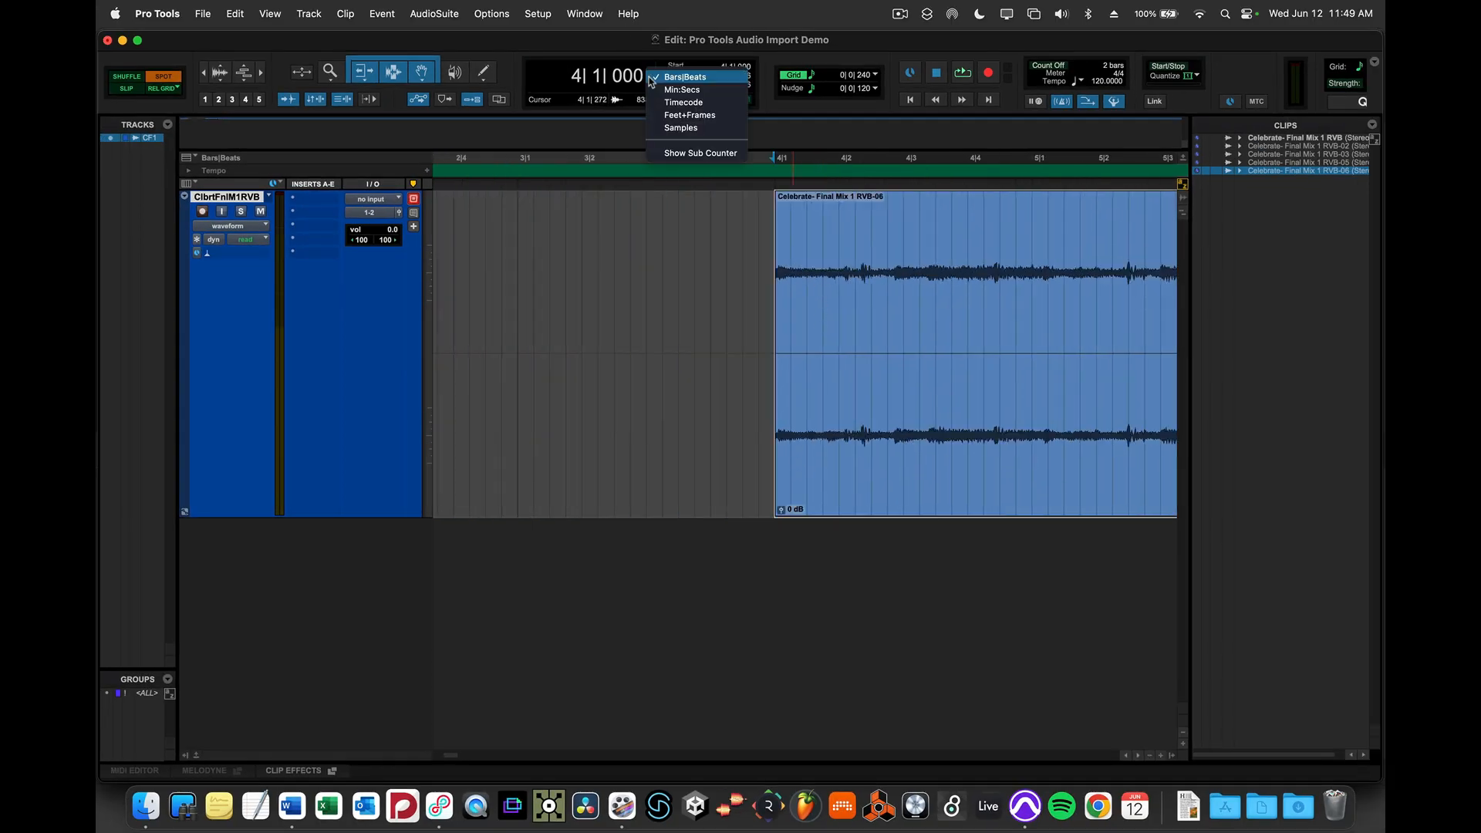
{"action": "left_click", "coordinate": [678, 84]}
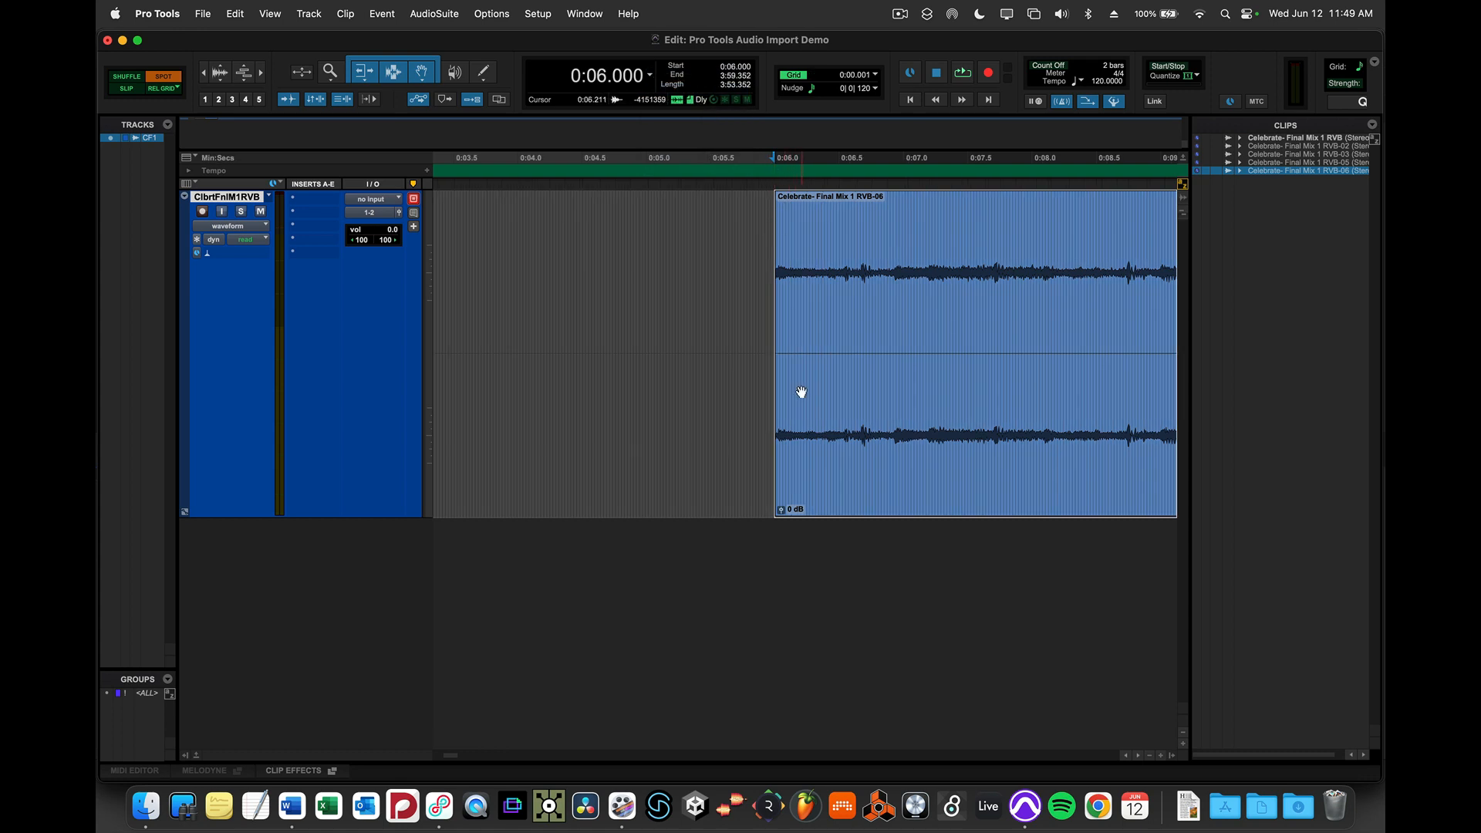
- Switch the edit mode to Slip and change the grid setting to absolute Grid
{"action": "scroll", "coordinate": [804, 420], "scroll_direction": "left", "scroll_amount": 3}
{"action": "scroll", "coordinate": [808, 447], "scroll_direction": "right", "scroll_amount": 3}
{"action": "left_click", "coordinate": [120, 90]}
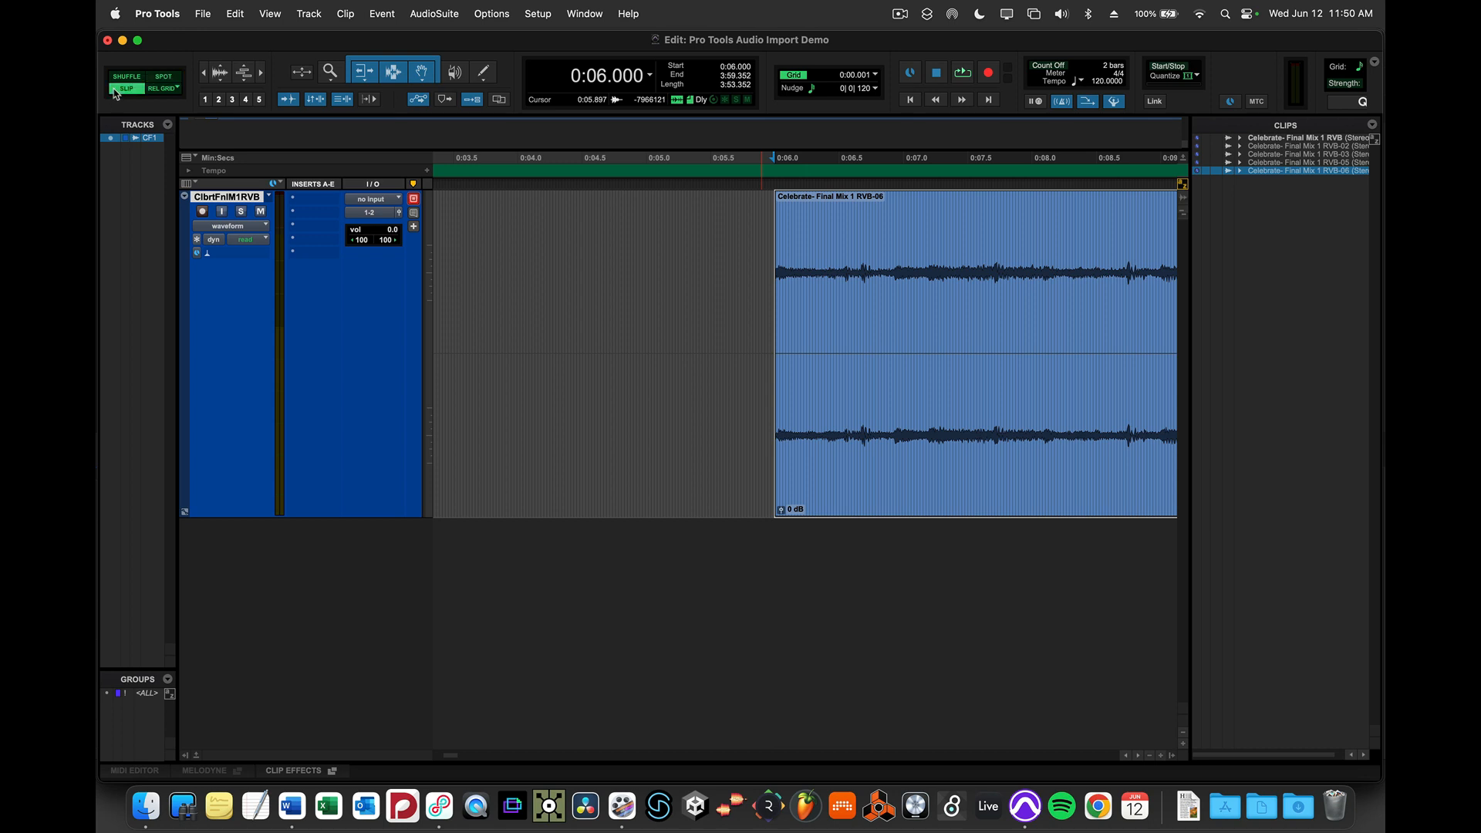
{"action": "left_click", "coordinate": [174, 89]}
{"action": "left_click", "coordinate": [188, 78]}
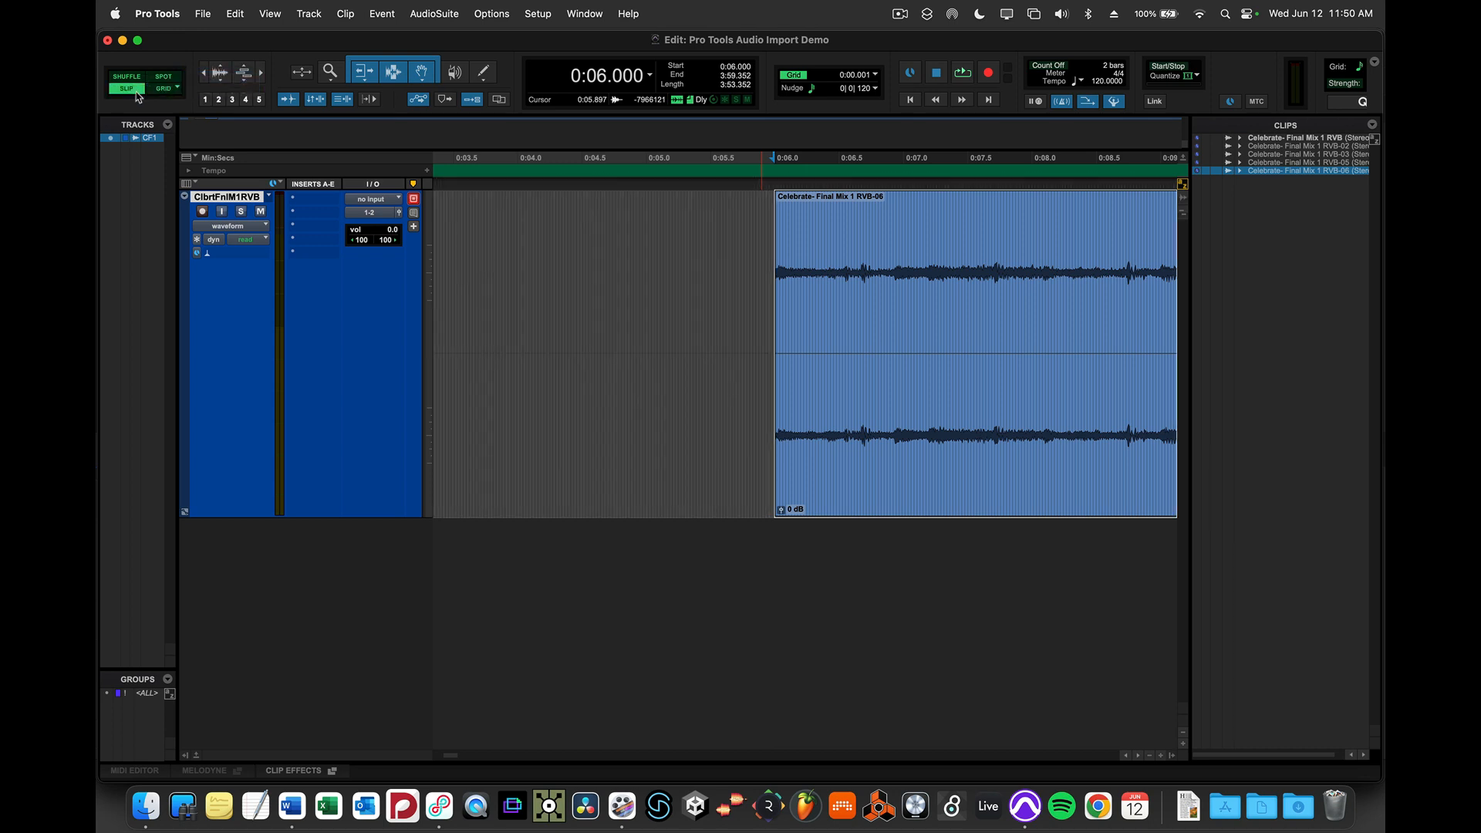